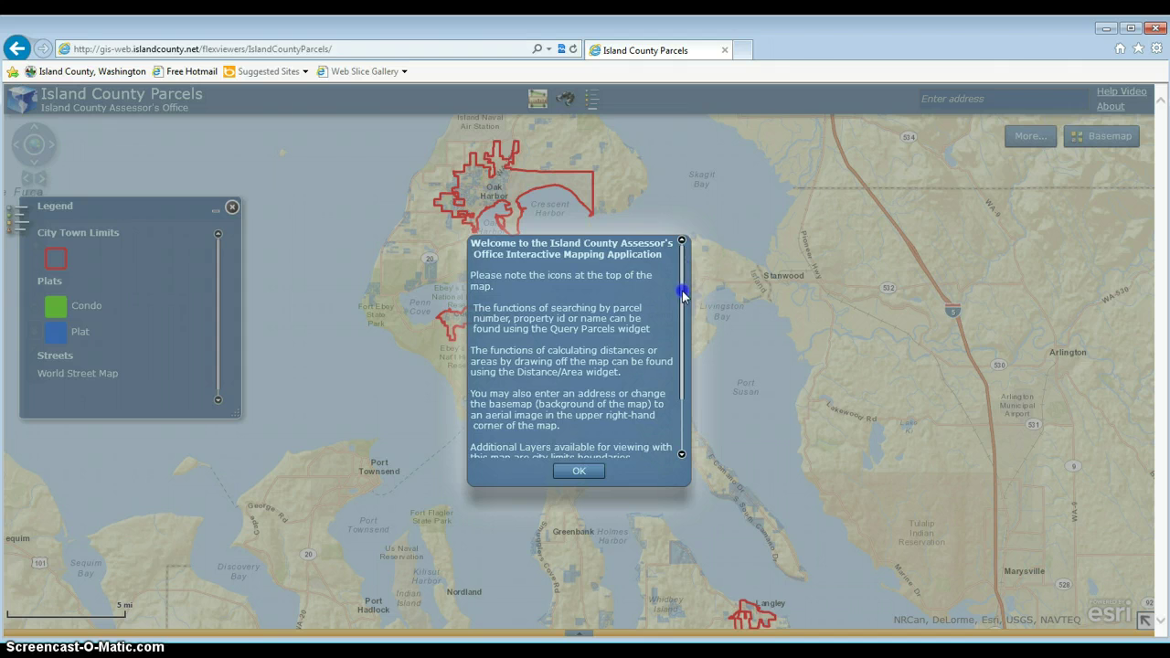
- Scroll to the end of the welcome message and close it with OK
{"action": "scroll", "coordinate": [682, 292], "scroll_direction": "down", "scroll_amount": 3}
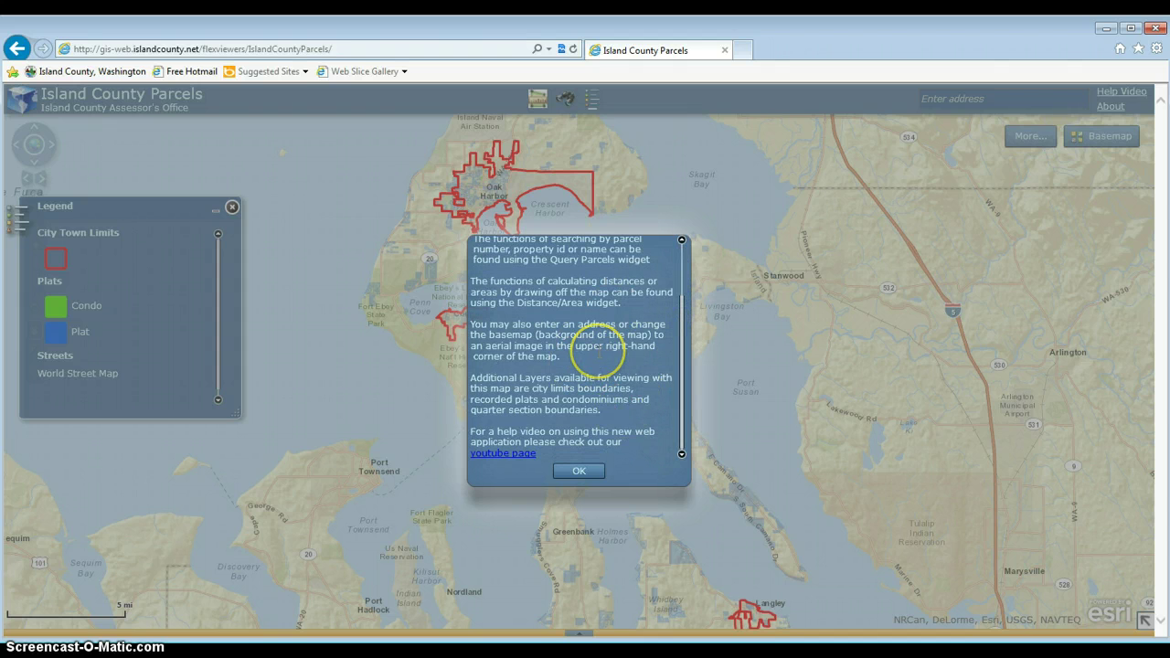
{"action": "left_click", "coordinate": [578, 472]}
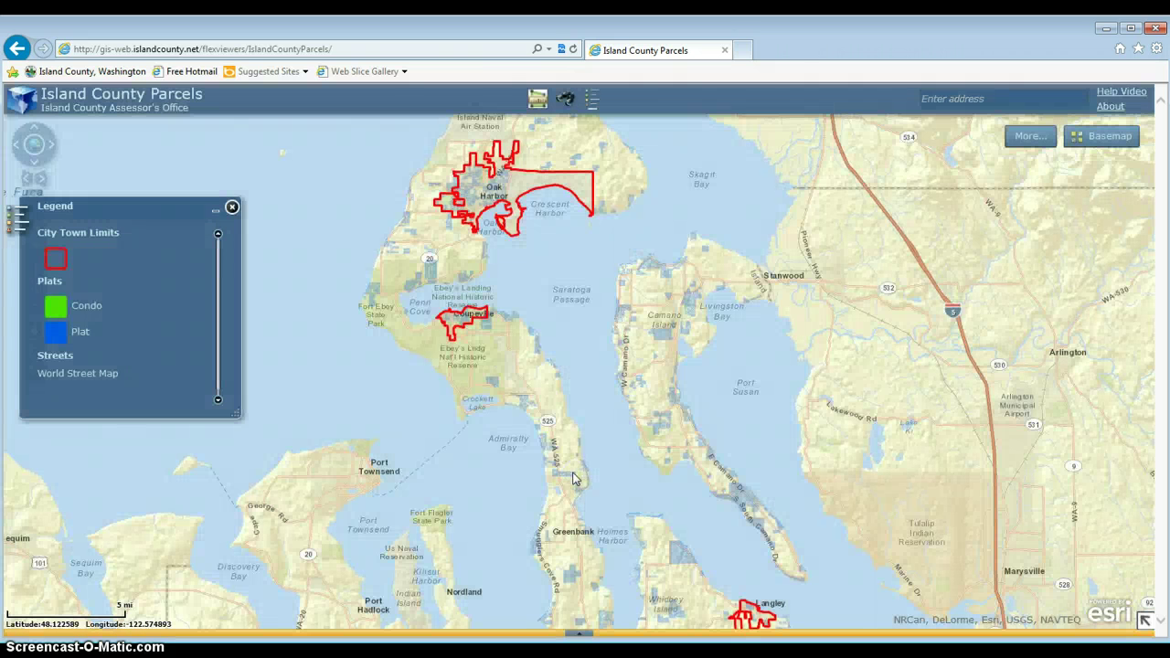
- Run a Search by Name attribute query for 'Island County', selecting 288 parcels
{"action": "left_click", "coordinate": [567, 101]}
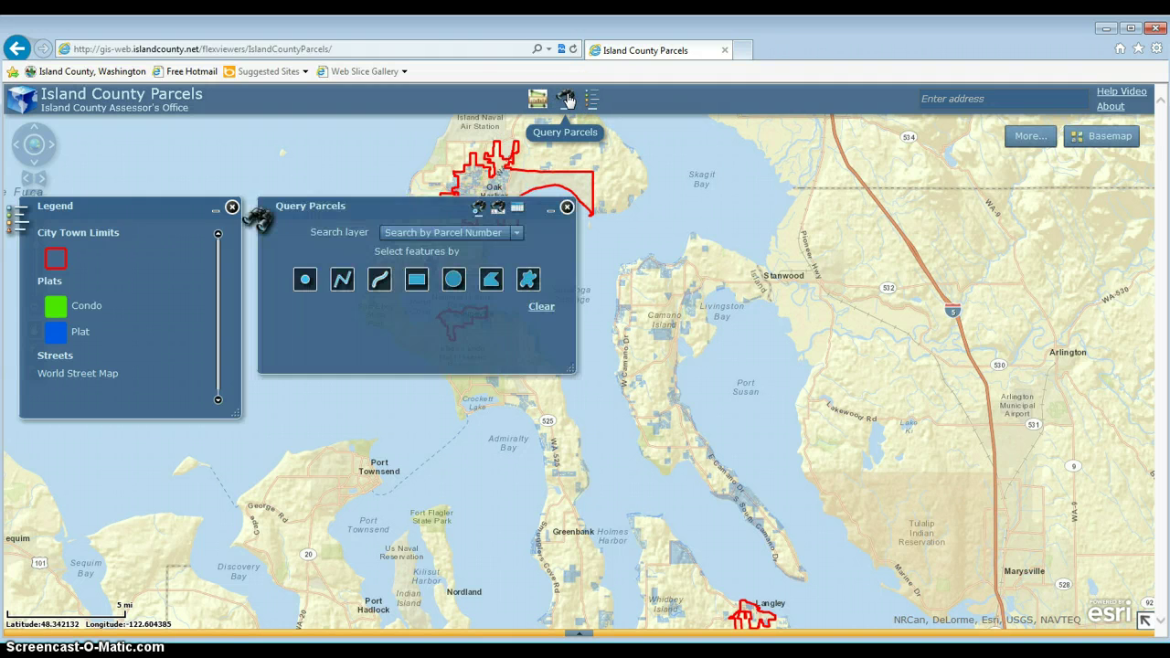
{"action": "left_click", "coordinate": [503, 208]}
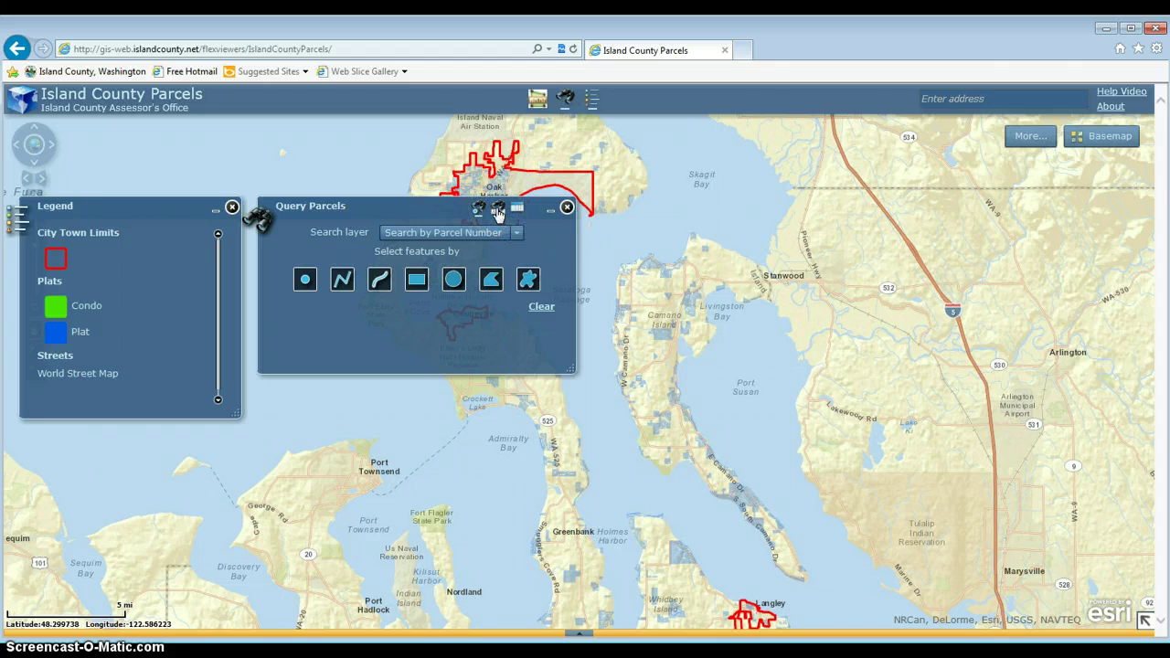
{"action": "left_click", "coordinate": [520, 234]}
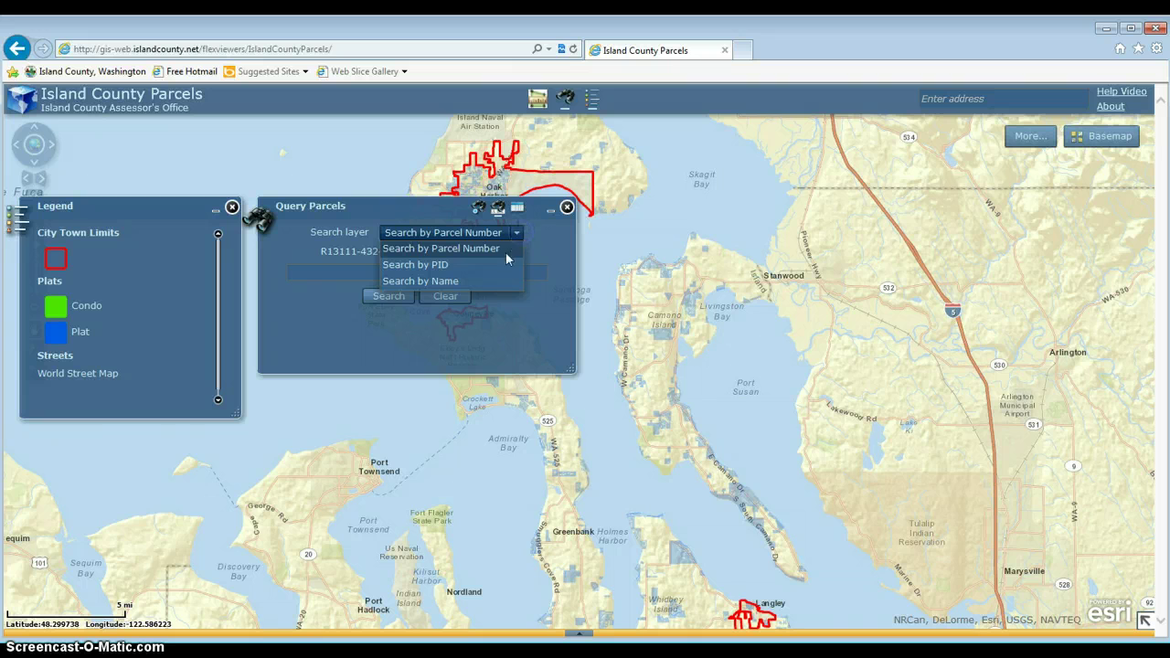
{"action": "left_click", "coordinate": [419, 281]}
{"action": "left_click", "coordinate": [420, 271]}
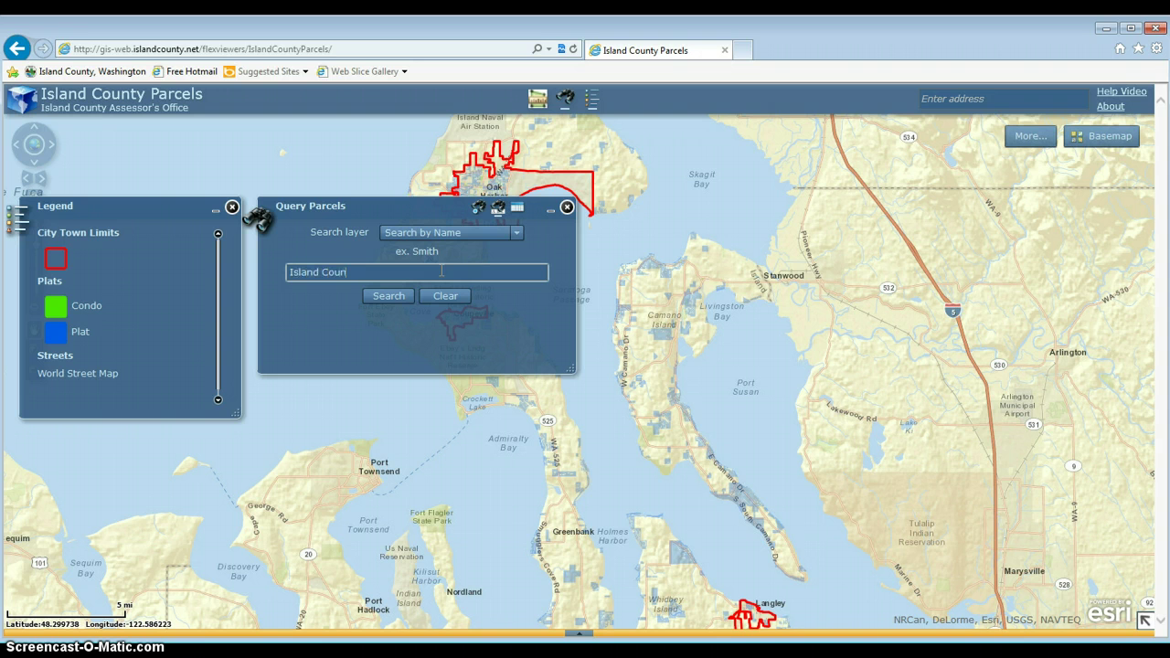
{"action": "type", "text": "Island County"}
{"action": "left_click", "coordinate": [389, 295]}
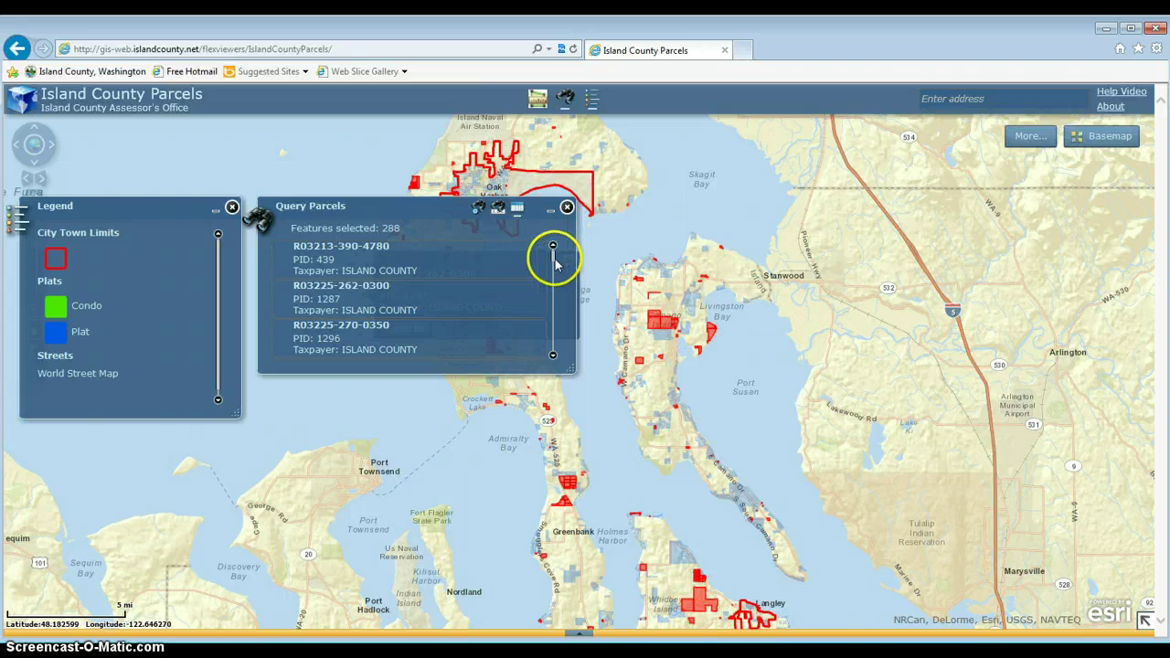
{"action": "left_click", "coordinate": [497, 207]}
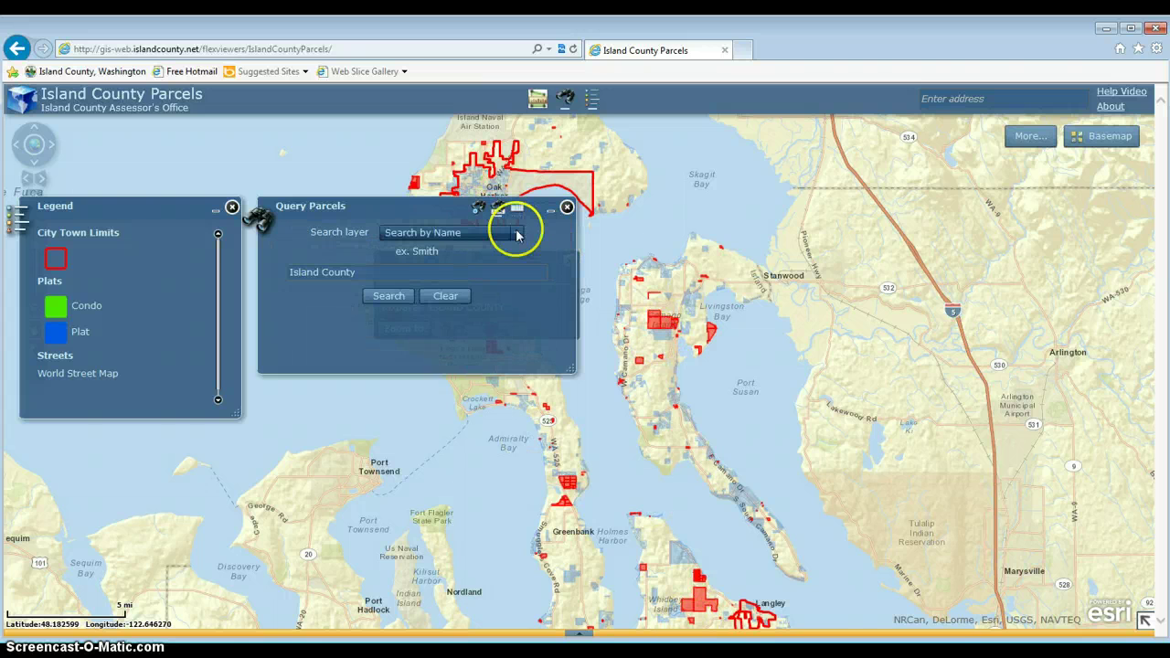
{"action": "left_click", "coordinate": [517, 234]}
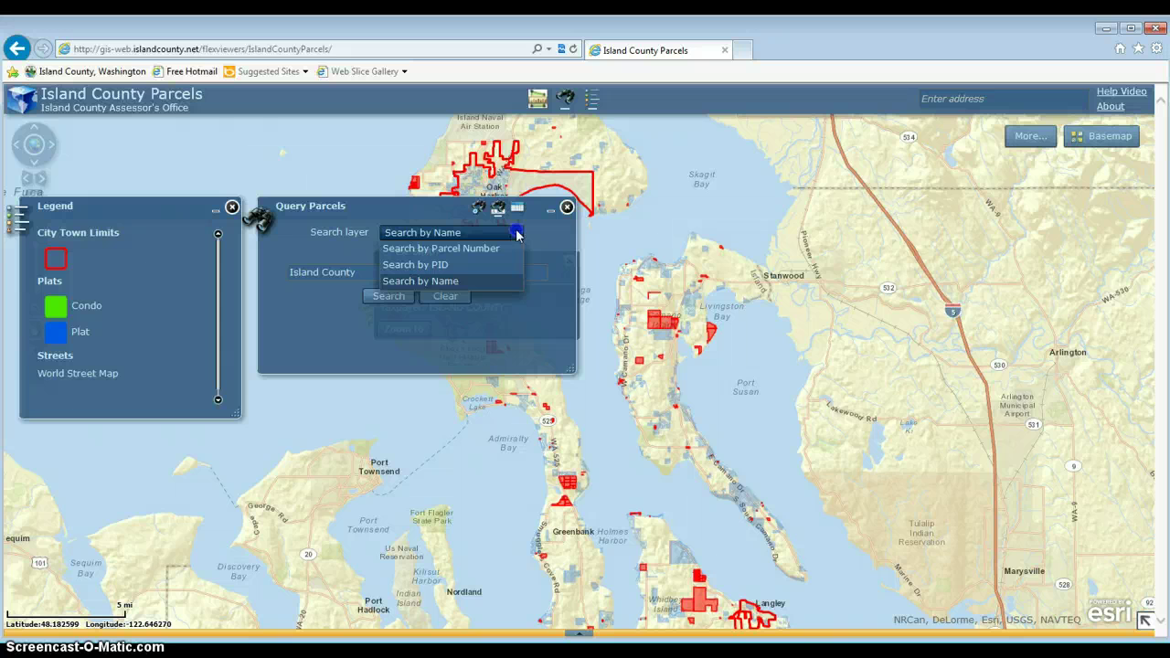
{"action": "left_click", "coordinate": [465, 249]}
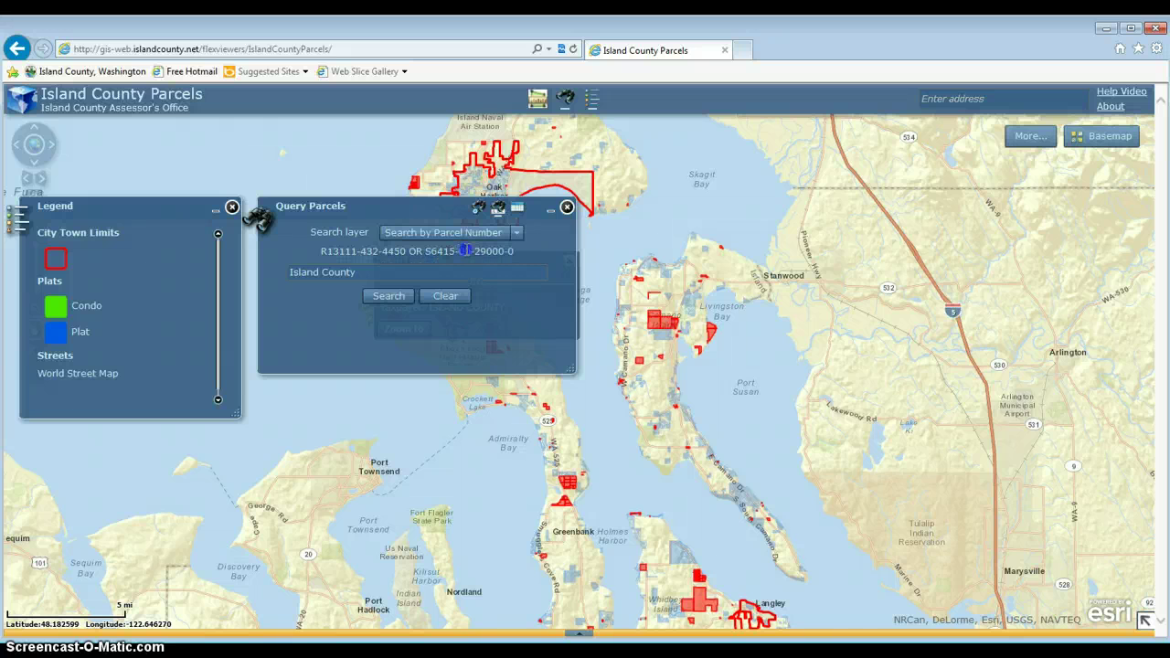
{"action": "left_click", "coordinate": [365, 274]}
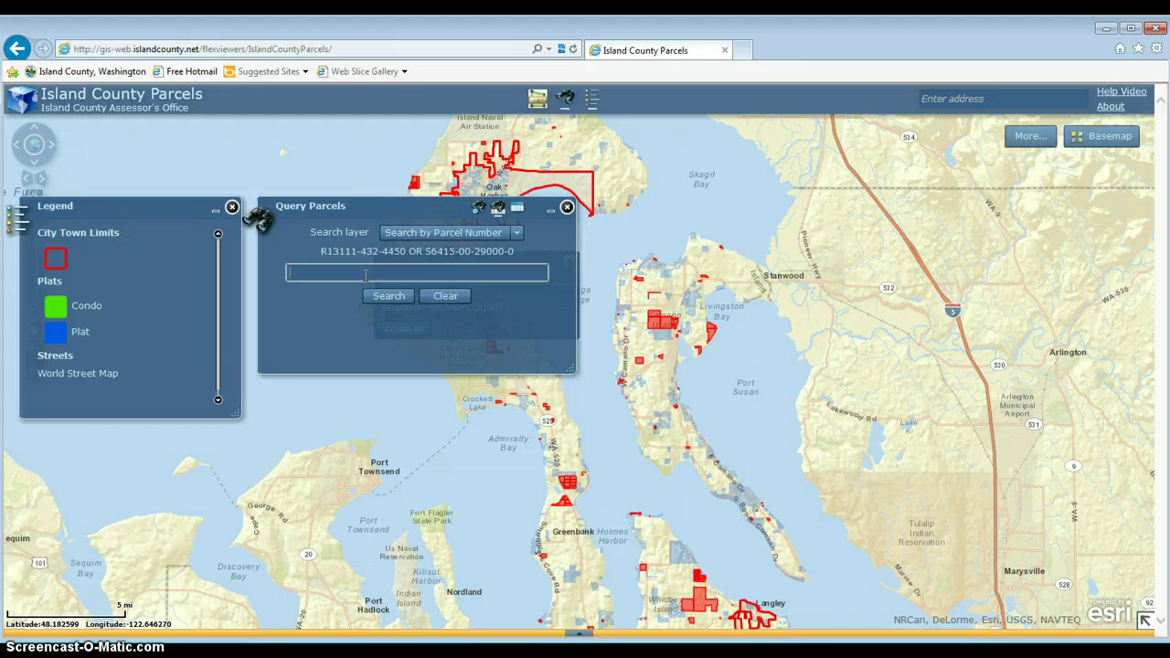
{"action": "type", "text": "R13102-050-3100"}
{"action": "left_click", "coordinate": [379, 295]}
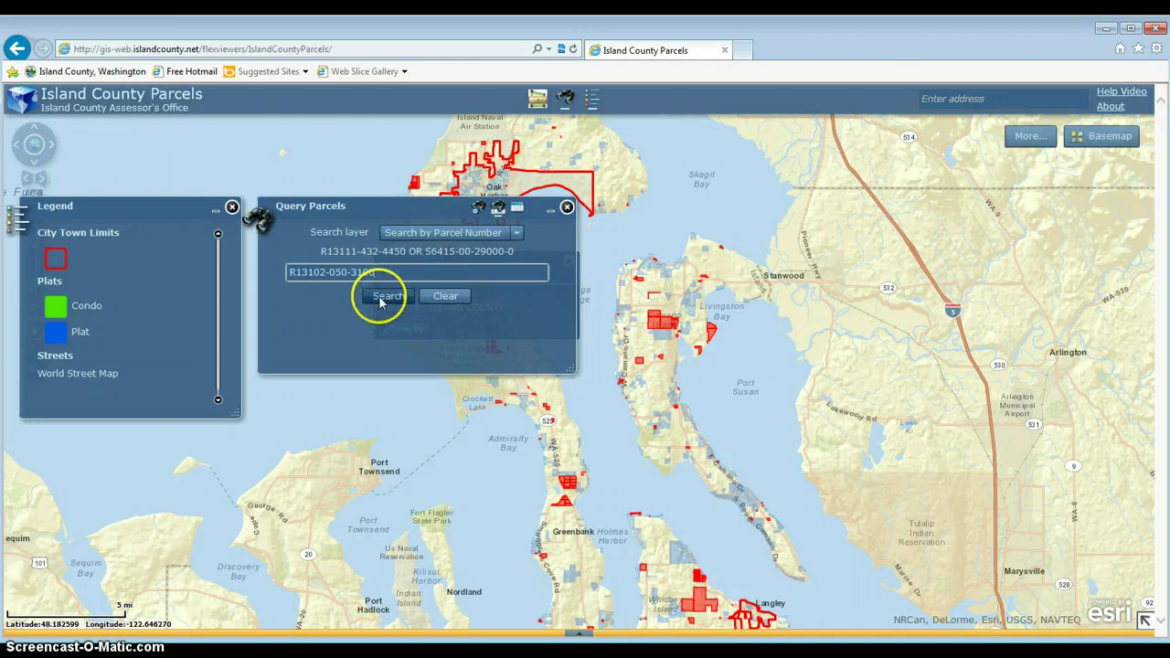
{"action": "left_click", "coordinate": [409, 265]}
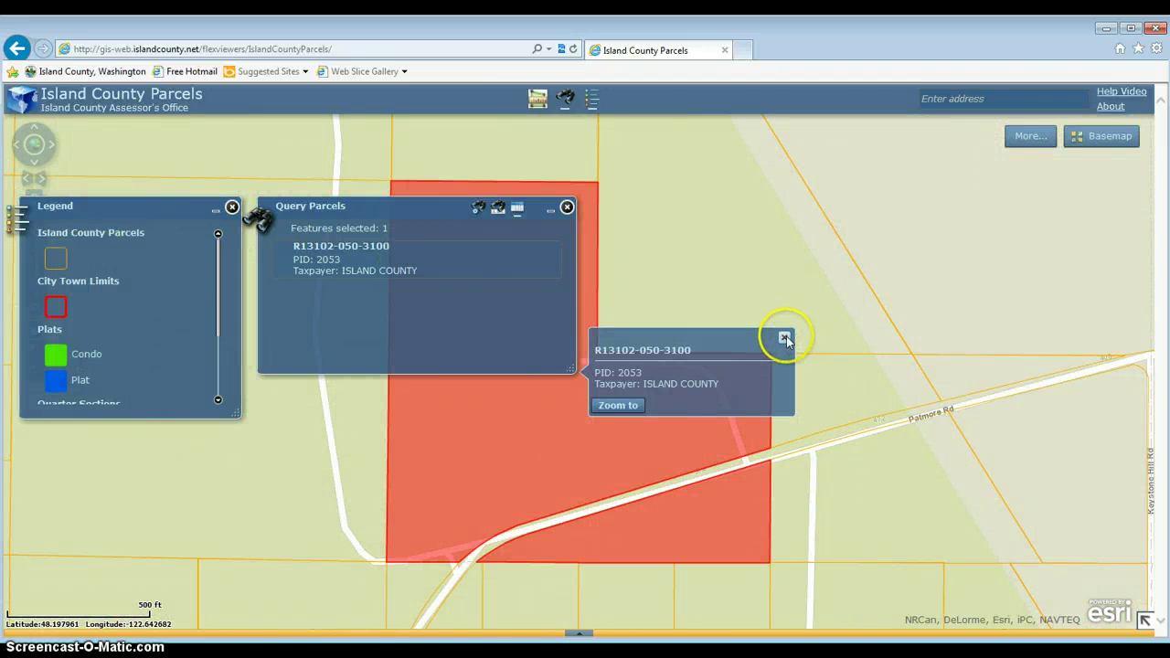
{"action": "left_click", "coordinate": [785, 339]}
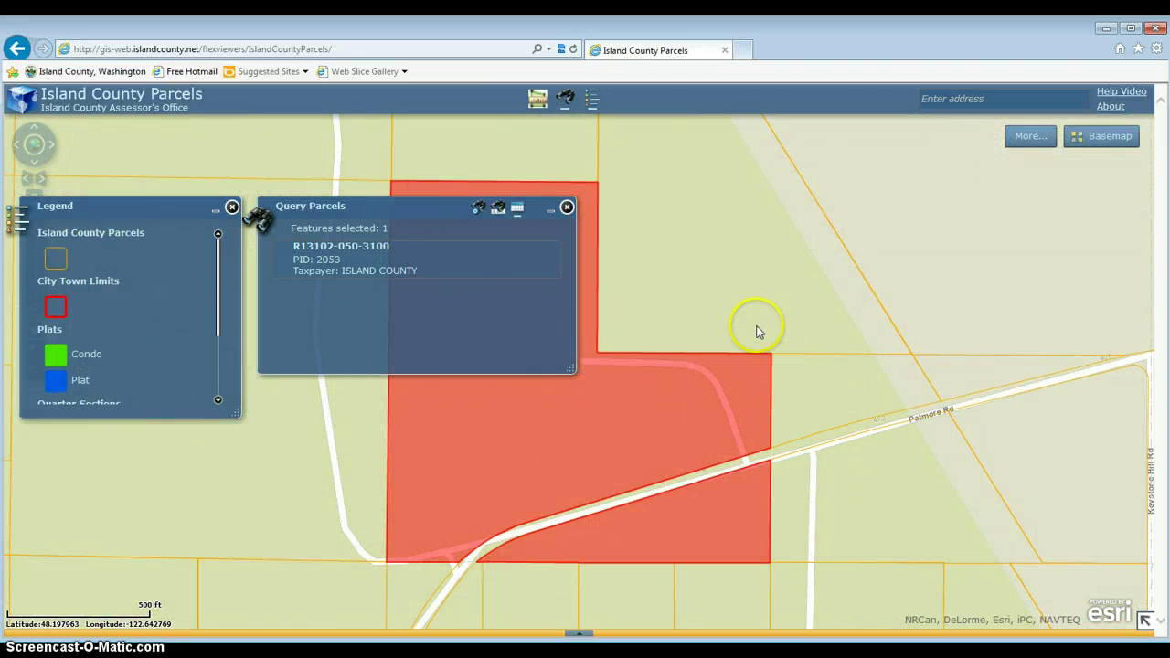
- Close Query Parcels and switch the basemap to Imagery with Labels
{"action": "left_click", "coordinate": [567, 210]}
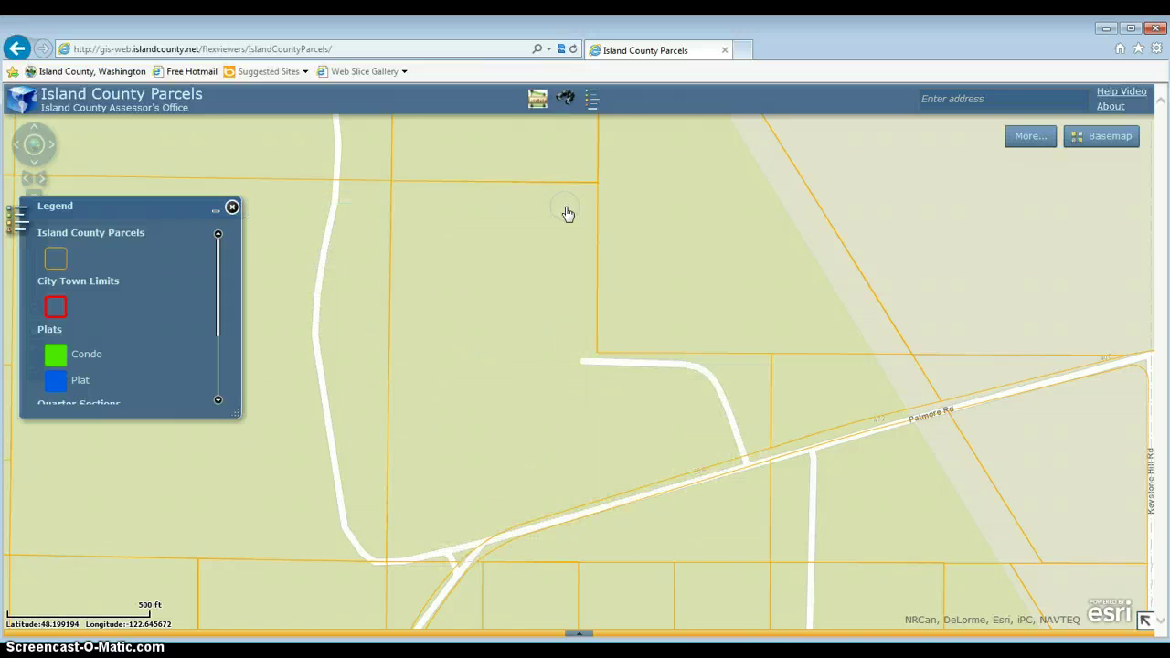
{"action": "mouse_move", "coordinate": [1092, 138]}
{"action": "left_click", "coordinate": [1104, 189]}
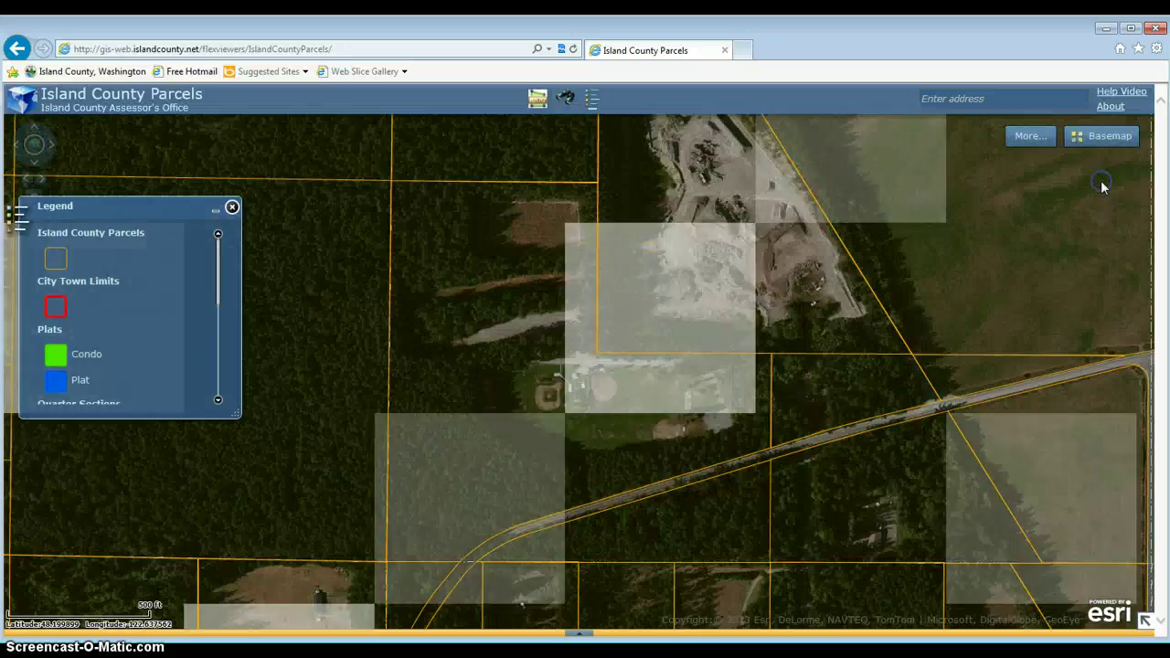
- Zoom in on the ballfields and bring up the Distance/Area panel, moved aside to the right
{"action": "scroll", "coordinate": [591, 411], "scroll_direction": "up", "scroll_amount": 2}
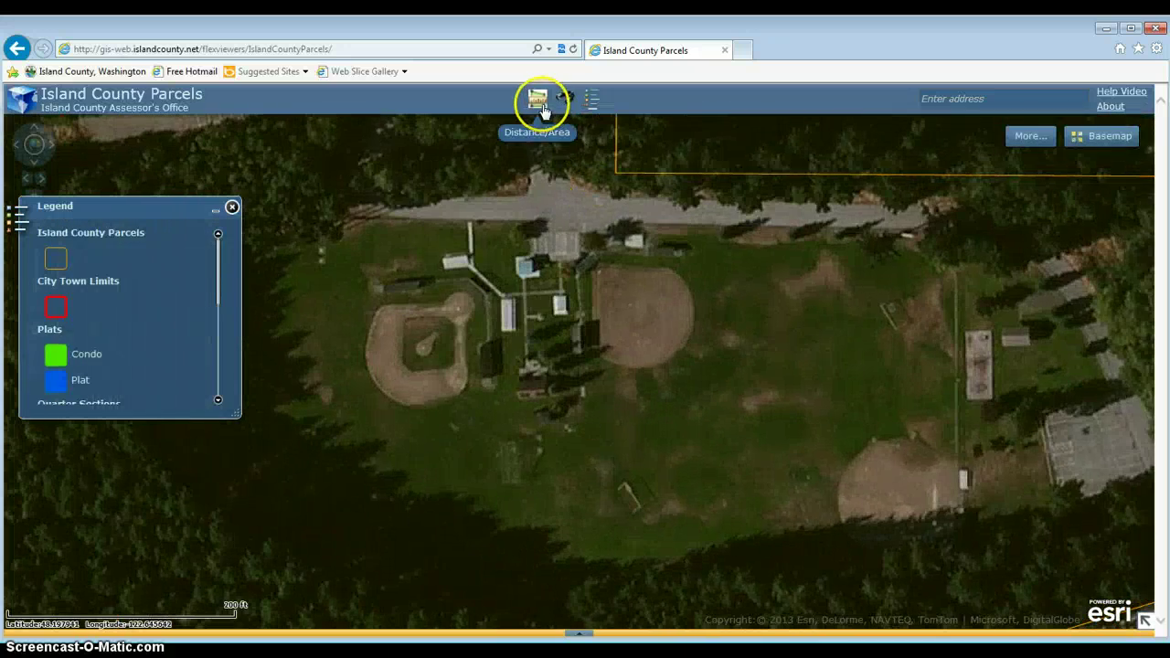
{"action": "left_click", "coordinate": [537, 105]}
{"action": "left_click_drag", "start_coordinate": [687, 209], "coordinate": [913, 213]}
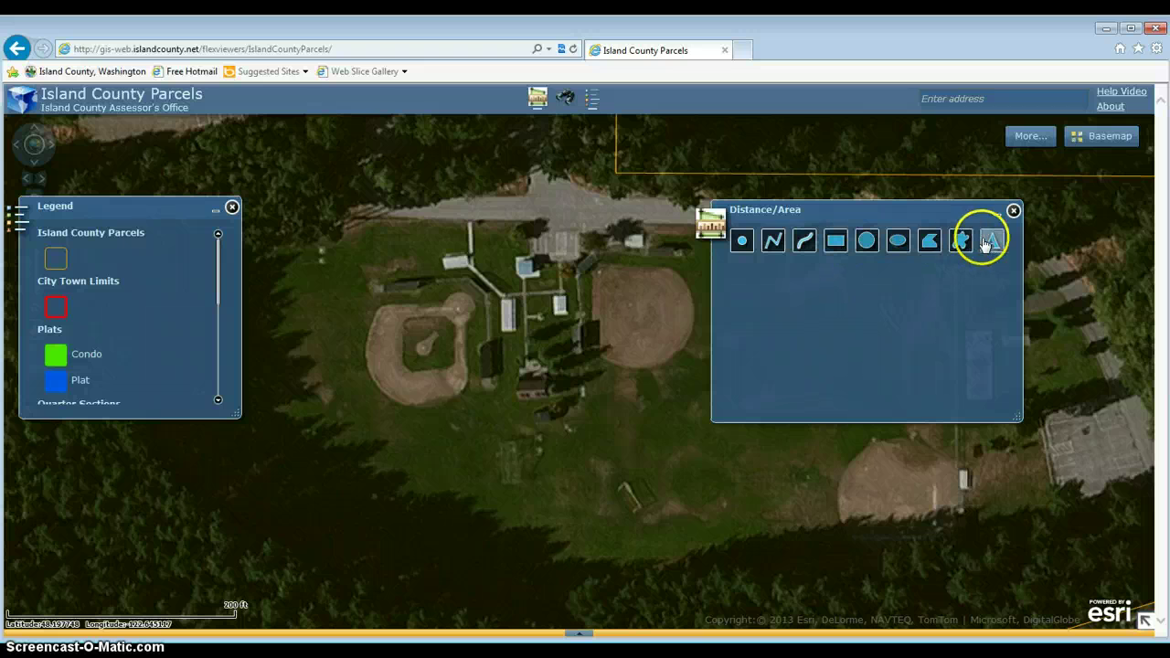
- Choose the straight Draw Line tool, turn on Show Measurements, and set distance units to Feet
{"action": "left_click", "coordinate": [802, 245]}
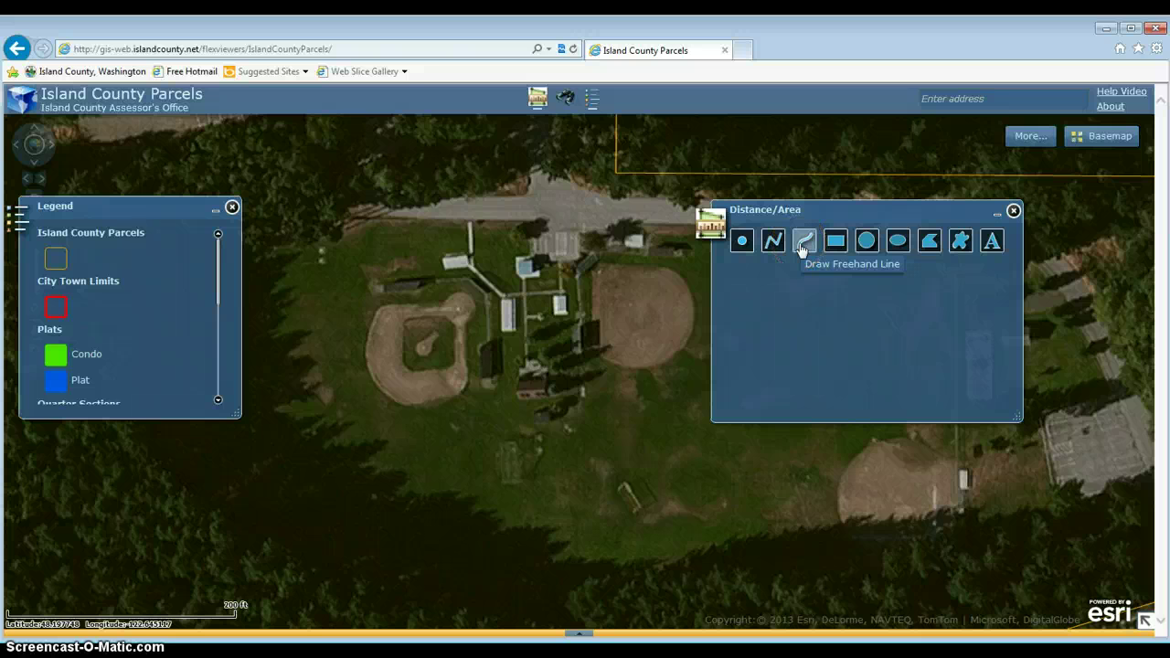
{"action": "left_click", "coordinate": [778, 245]}
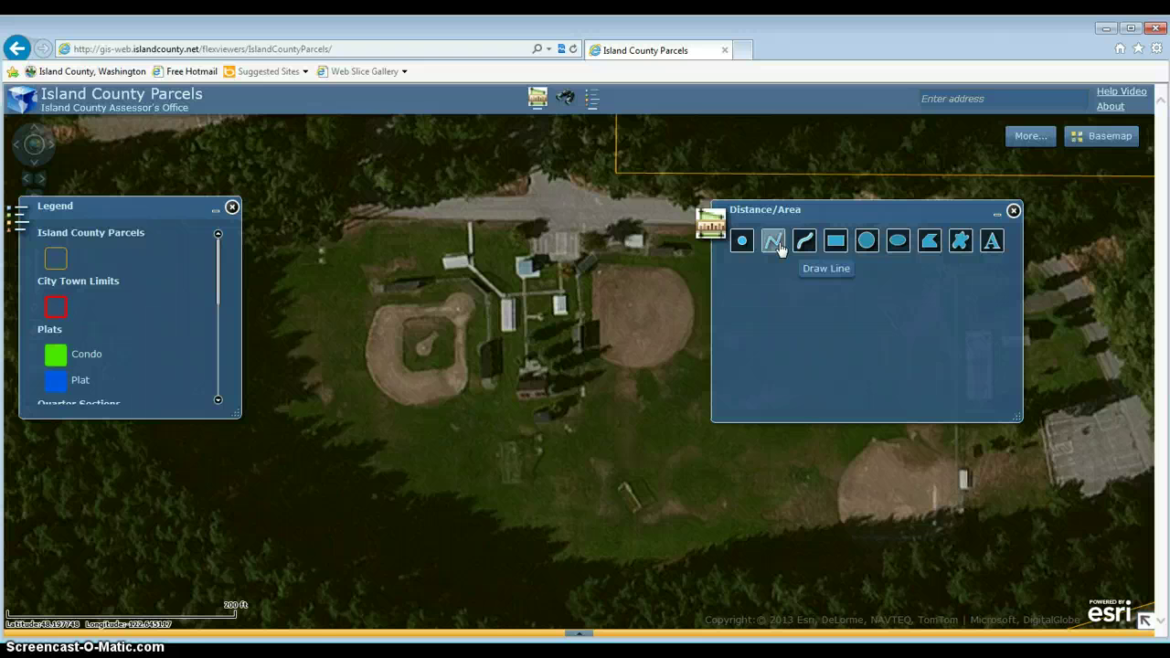
{"action": "left_click", "coordinate": [779, 247]}
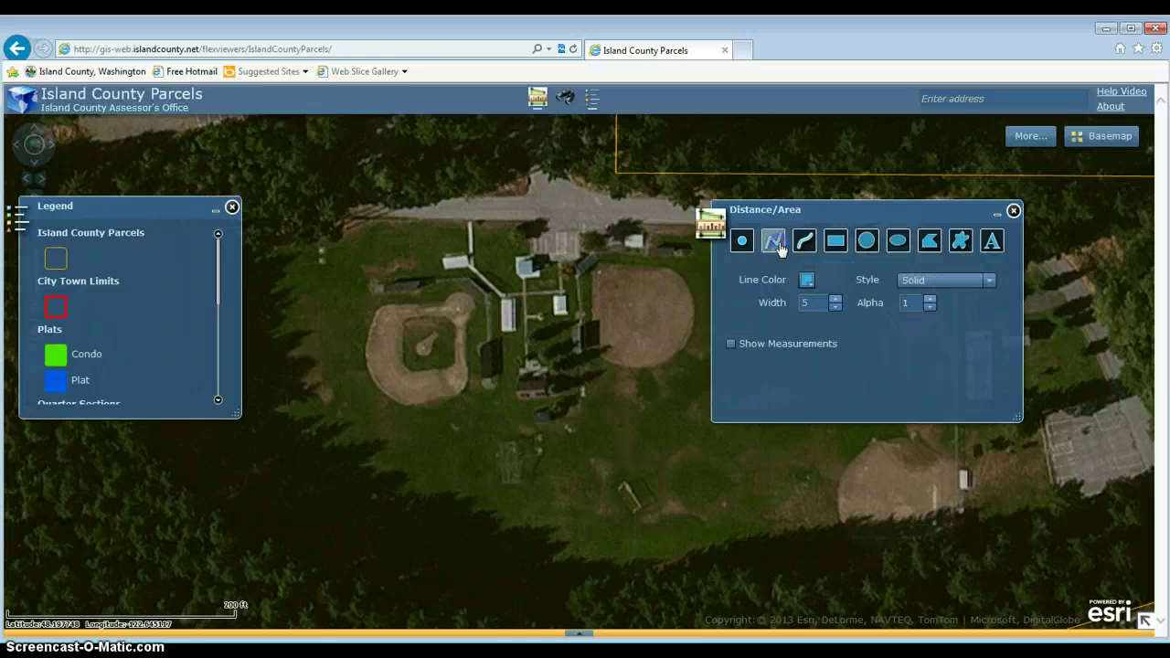
{"action": "left_click", "coordinate": [732, 343]}
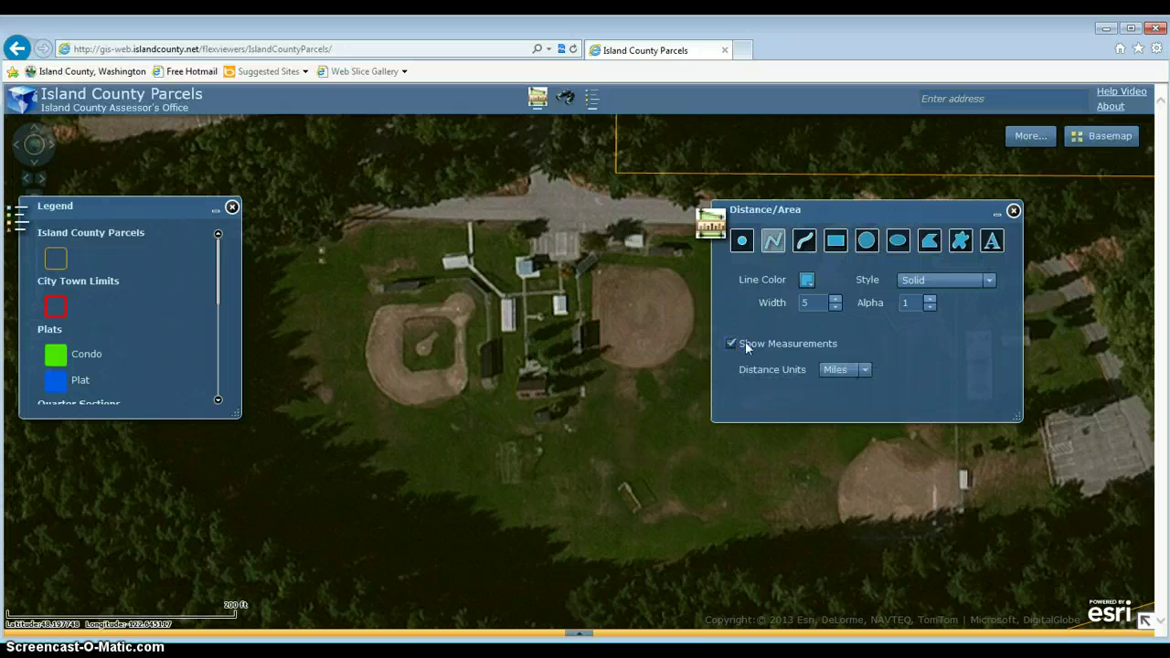
{"action": "left_click", "coordinate": [864, 370]}
{"action": "left_click", "coordinate": [839, 403]}
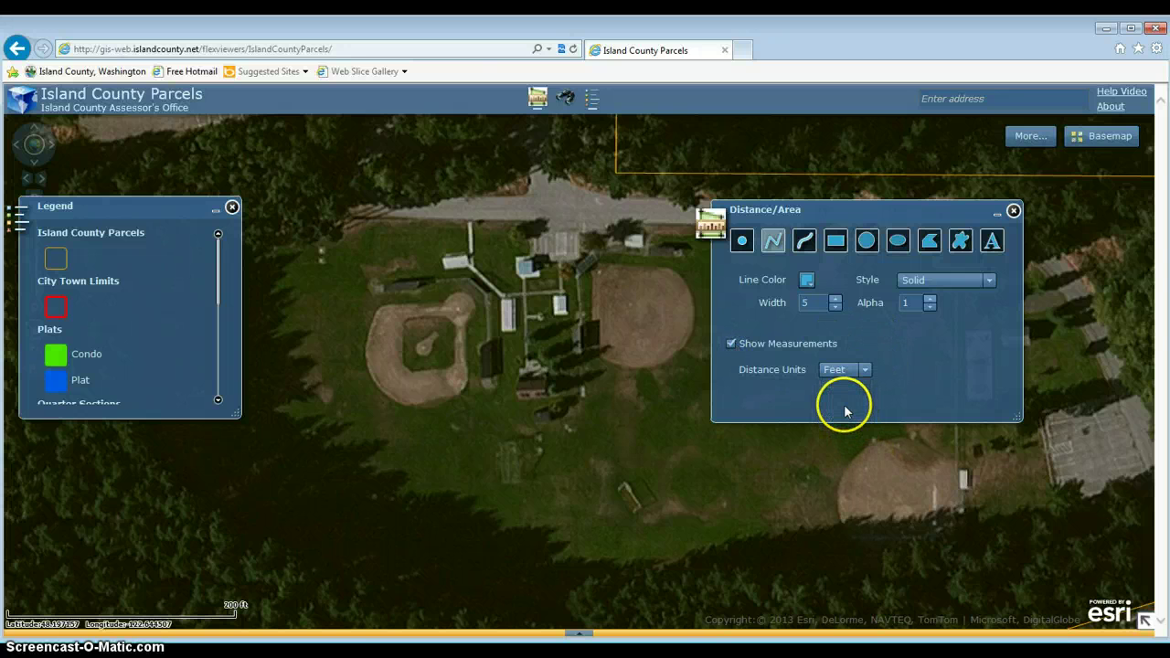
- Draw a line near the ballfields, measured at 39.25 ft
{"action": "left_click", "coordinate": [773, 240]}
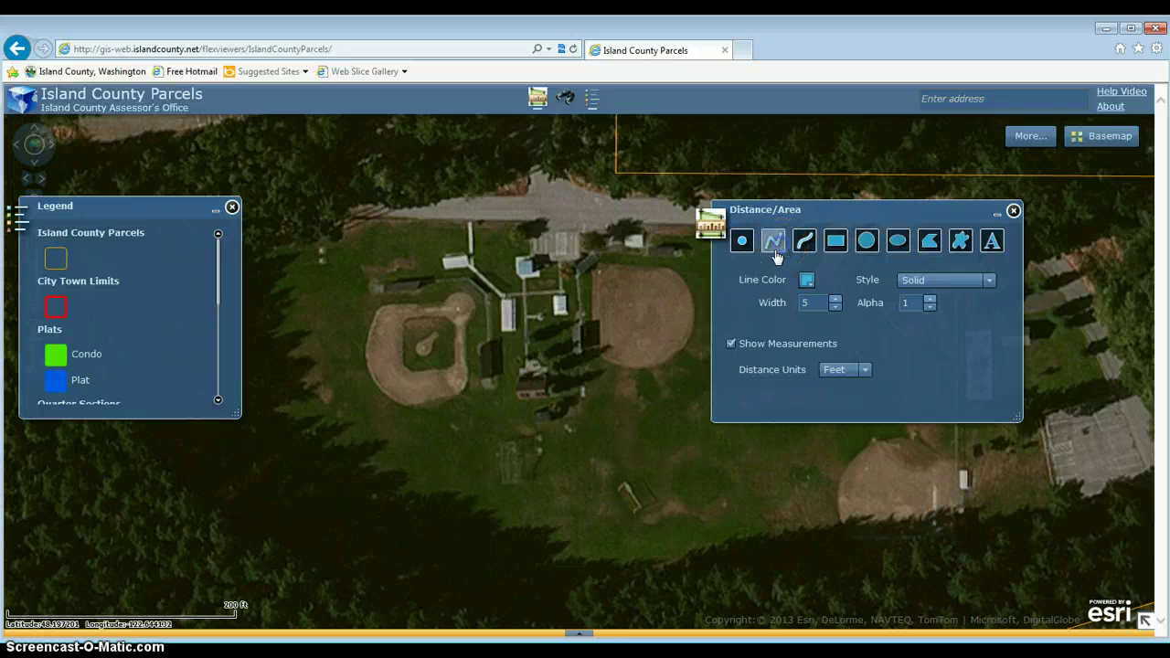
{"action": "left_click", "coordinate": [467, 407]}
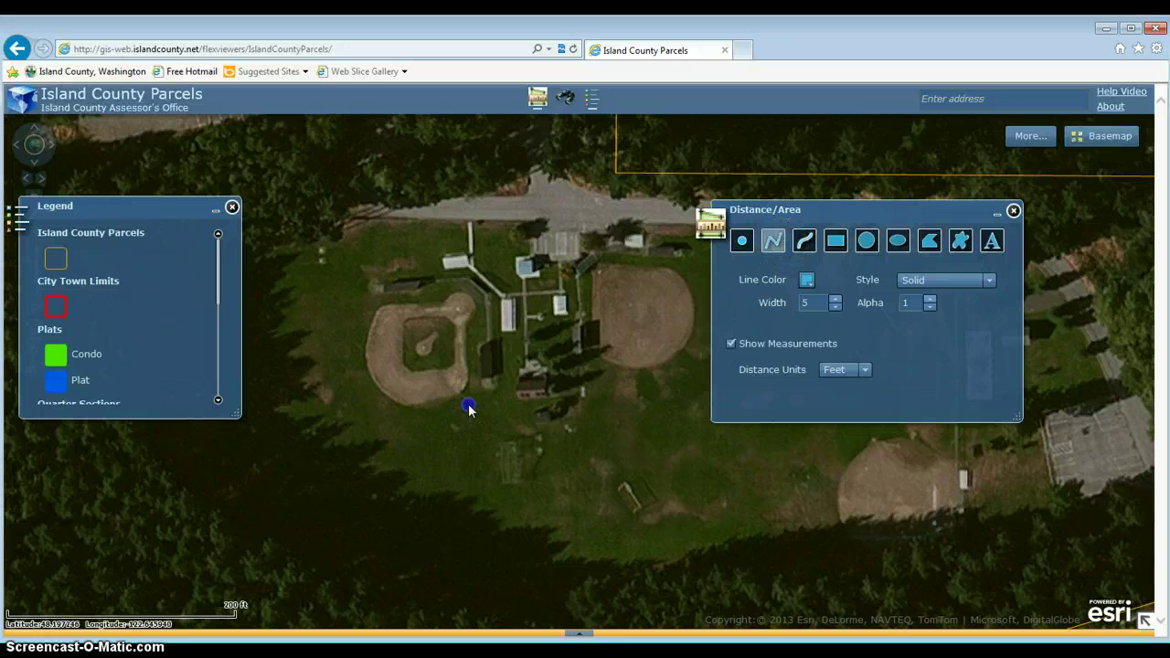
{"action": "double_click", "coordinate": [514, 410]}
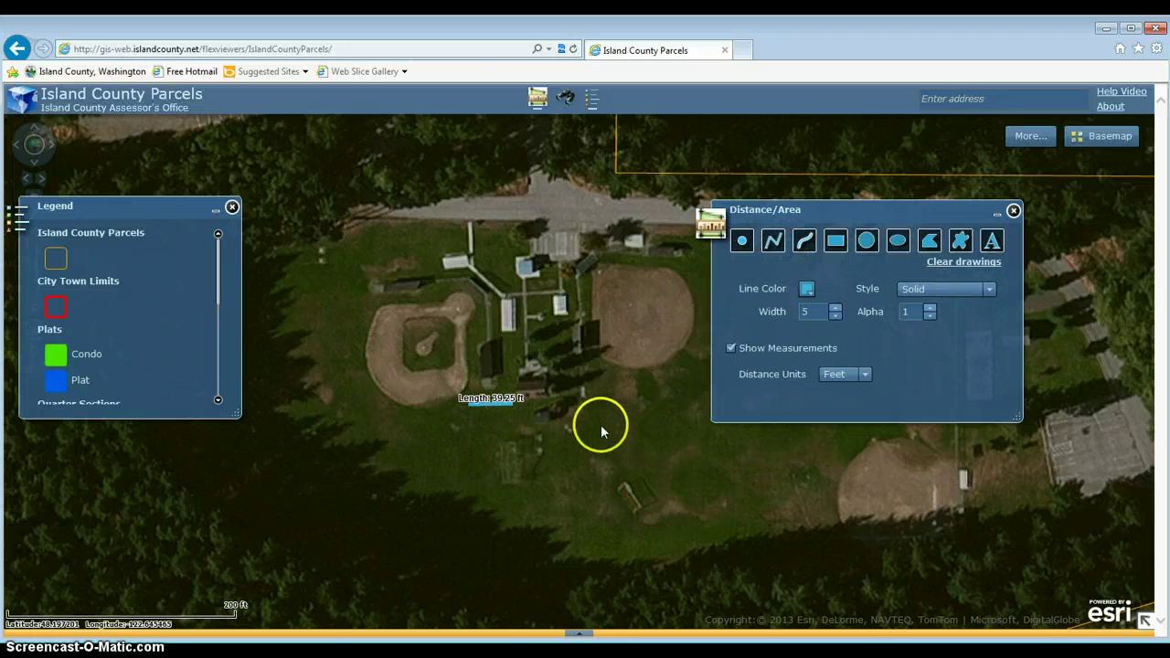
- Draw a polygon over the ballfield infield in Acres: 0.15 ac area, 310.95 ft perimeter
{"action": "left_click", "coordinate": [928, 245]}
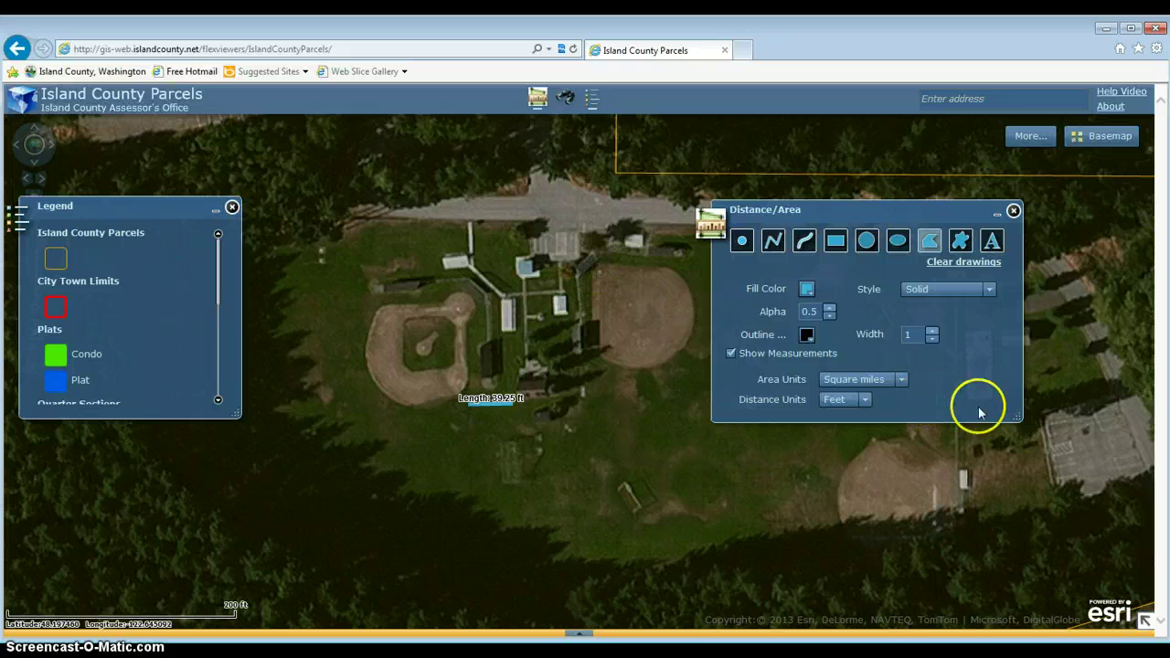
{"action": "left_click", "coordinate": [901, 386]}
{"action": "left_click", "coordinate": [839, 416]}
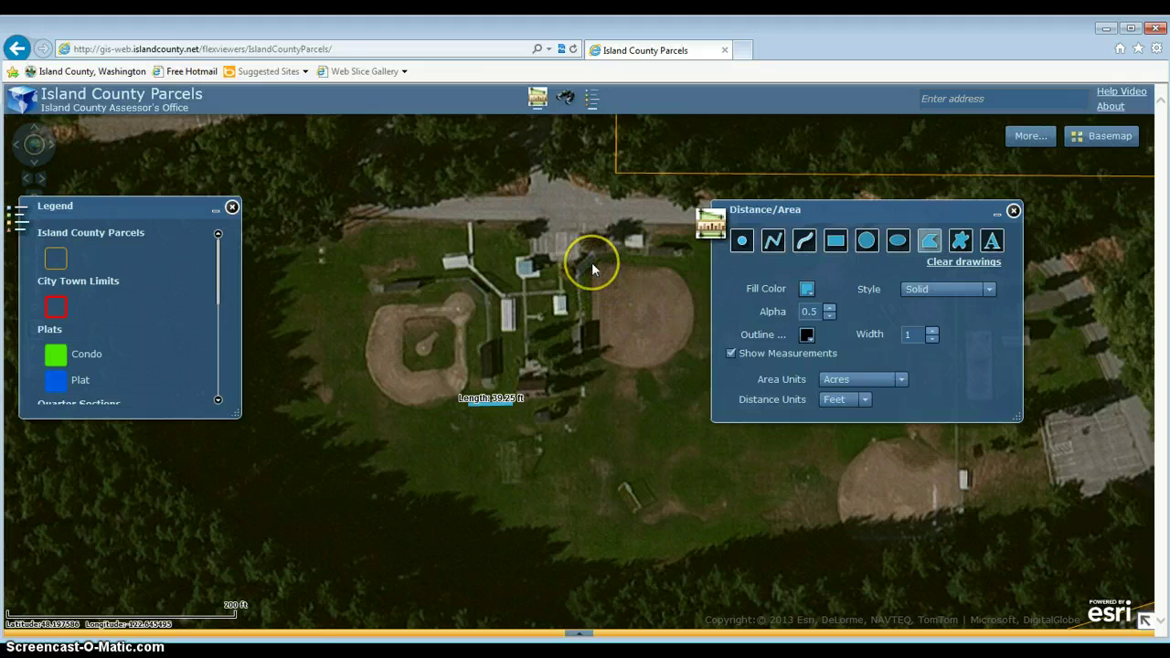
{"action": "mouse_move", "coordinate": [592, 268]}
{"action": "left_mouse_down"}
{"action": "mouse_move", "coordinate": [592, 352]}
{"action": "mouse_move", "coordinate": [622, 369]}
{"action": "mouse_move", "coordinate": [672, 355]}
{"action": "mouse_move", "coordinate": [662, 366]}
{"action": "mouse_move", "coordinate": [688, 342]}
{"action": "mouse_move", "coordinate": [677, 275]}
{"action": "left_mouse_up"}
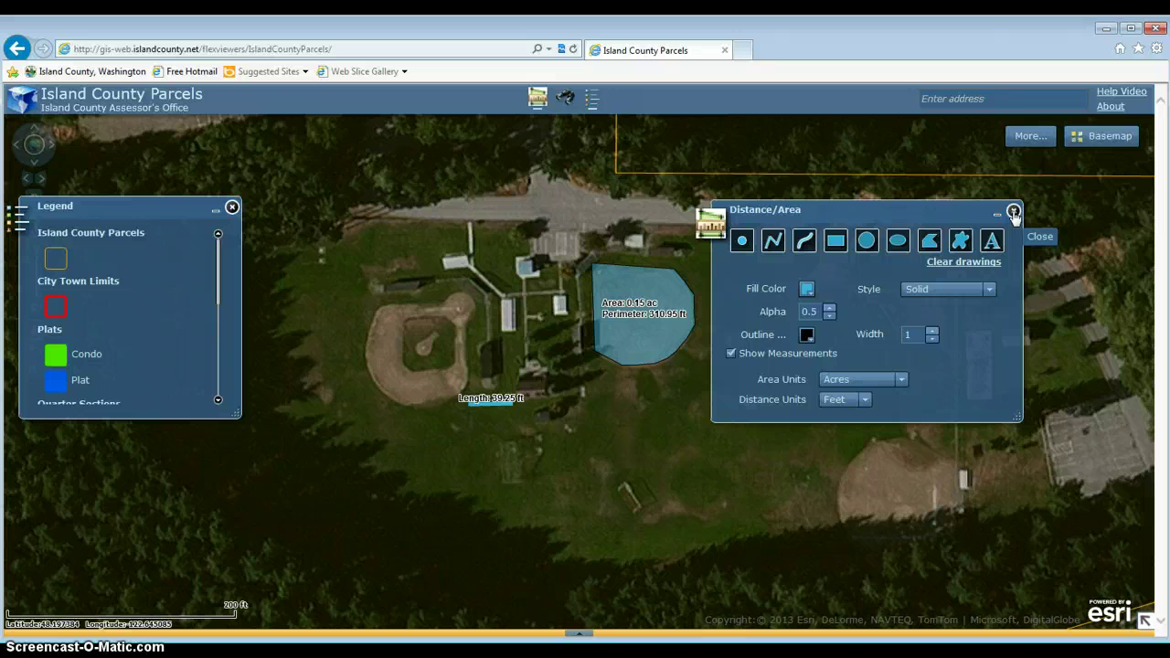
- Open the browser's Tools menu and close it without choosing anything
{"action": "left_click", "coordinate": [1158, 53]}
{"action": "mouse_move", "coordinate": [1124, 72]}
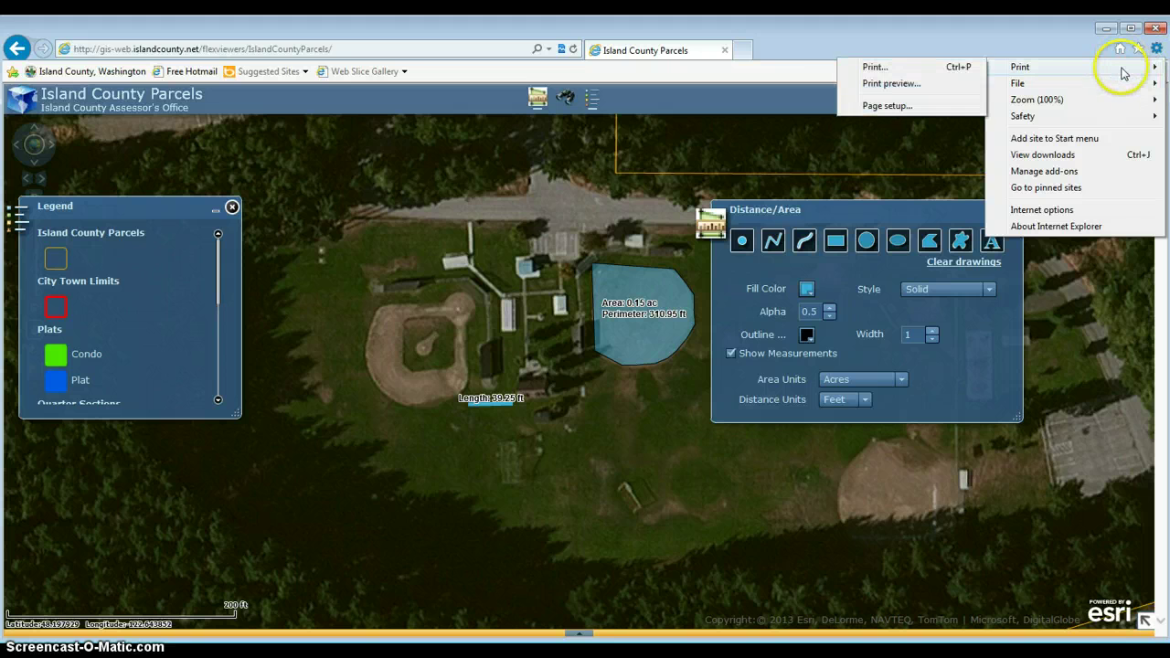
{"action": "left_click", "coordinate": [1068, 38]}
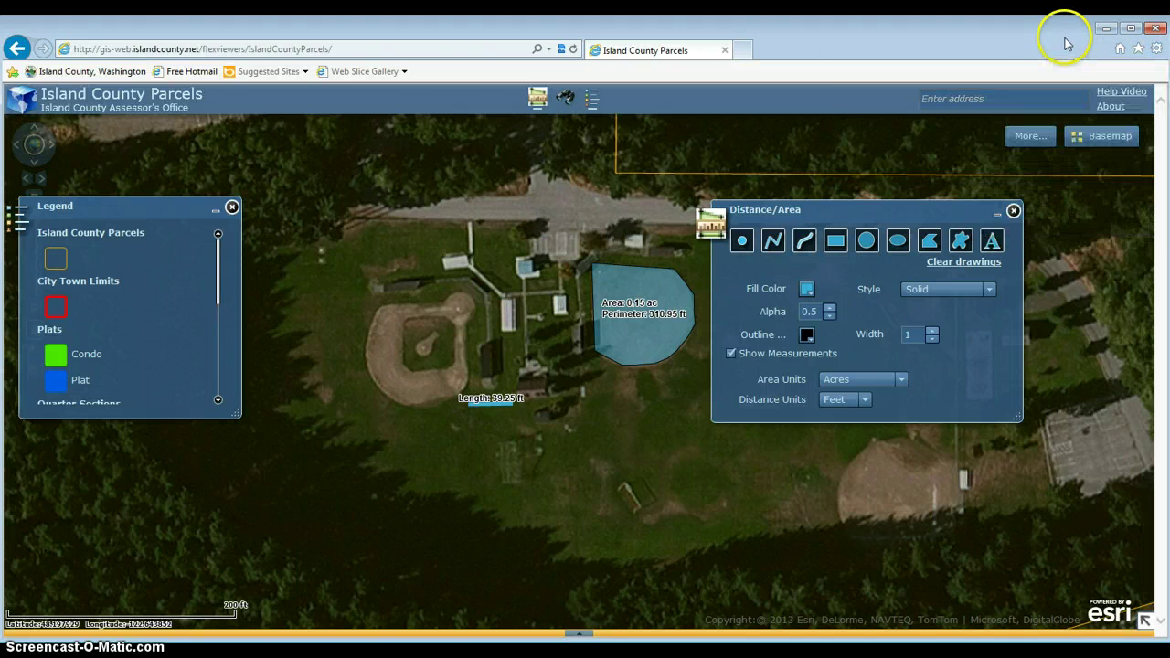
- Close the Distance/Area panel and navigate to the blue plat parcels outside Coupeville's town limits
{"action": "left_click", "coordinate": [1014, 212]}
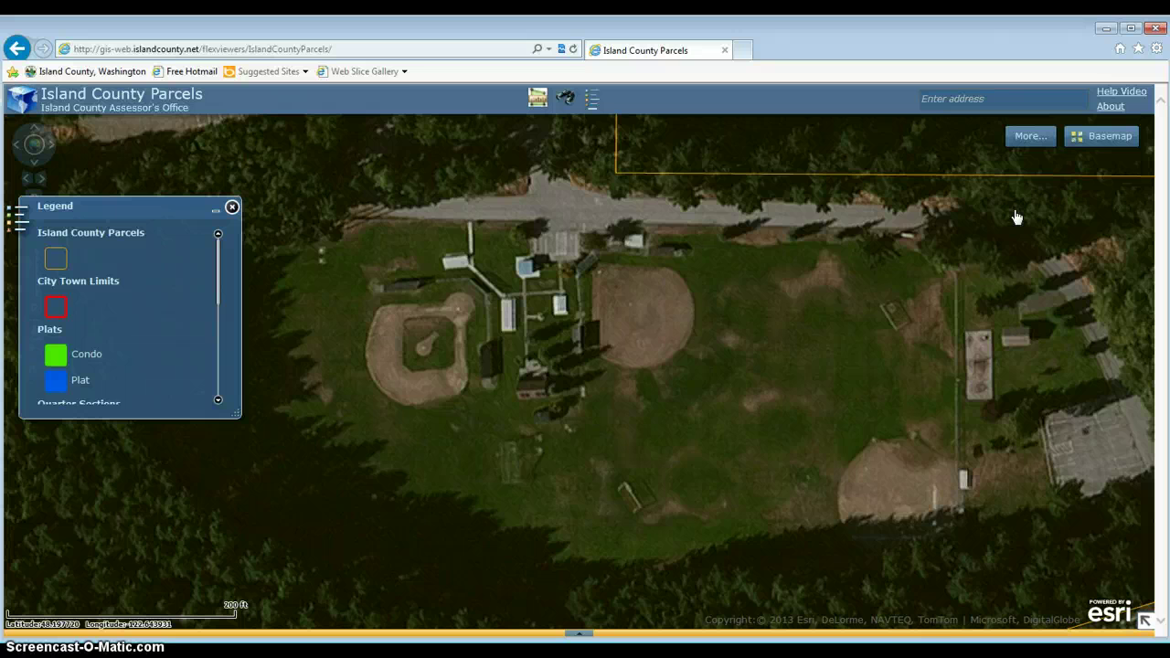
{"action": "scroll", "coordinate": [692, 353], "scroll_direction": "down", "scroll_amount": 2}
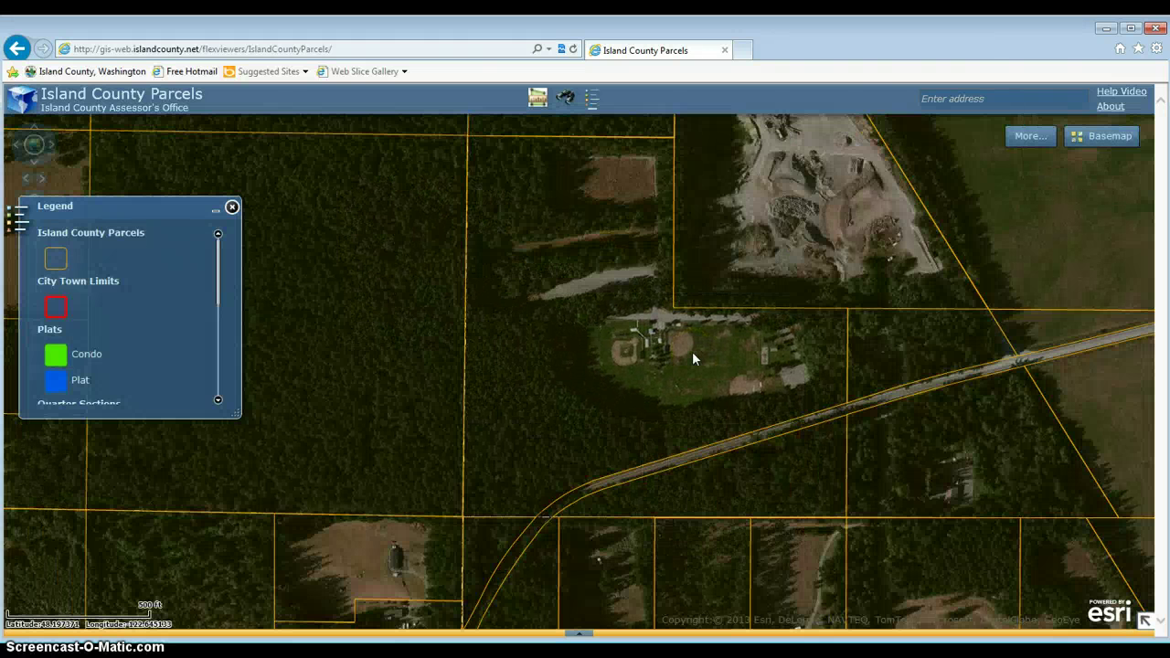
{"action": "scroll", "coordinate": [692, 351], "scroll_direction": "down", "scroll_amount": 1}
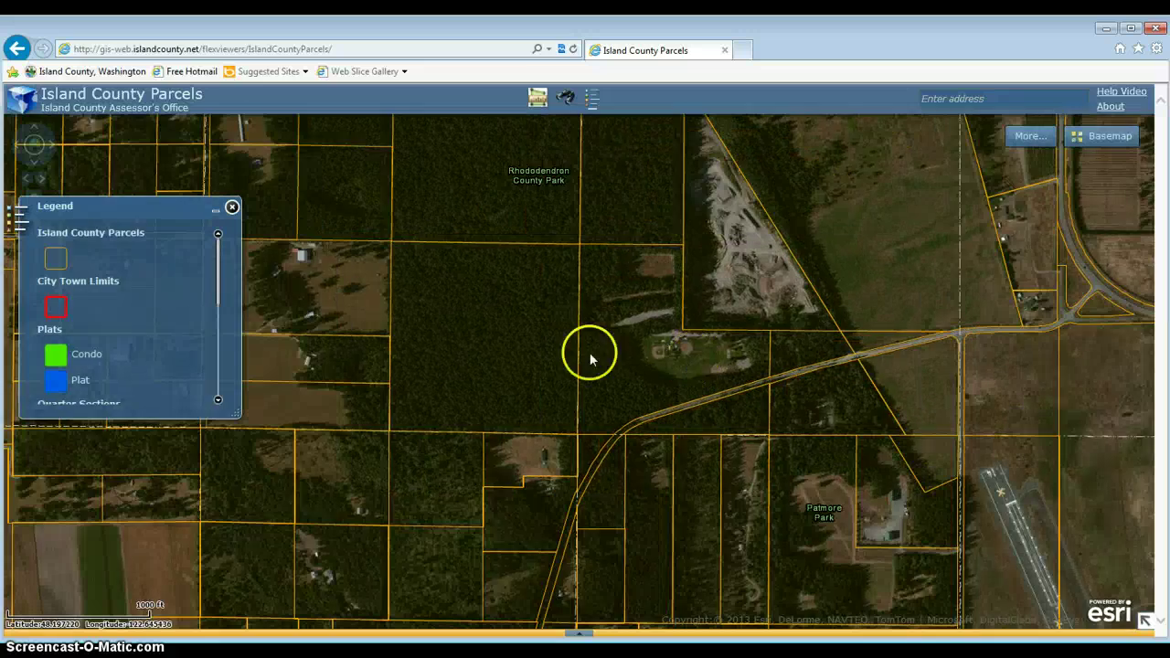
{"action": "left_click_drag", "start_coordinate": [590, 352], "coordinate": [504, 357]}
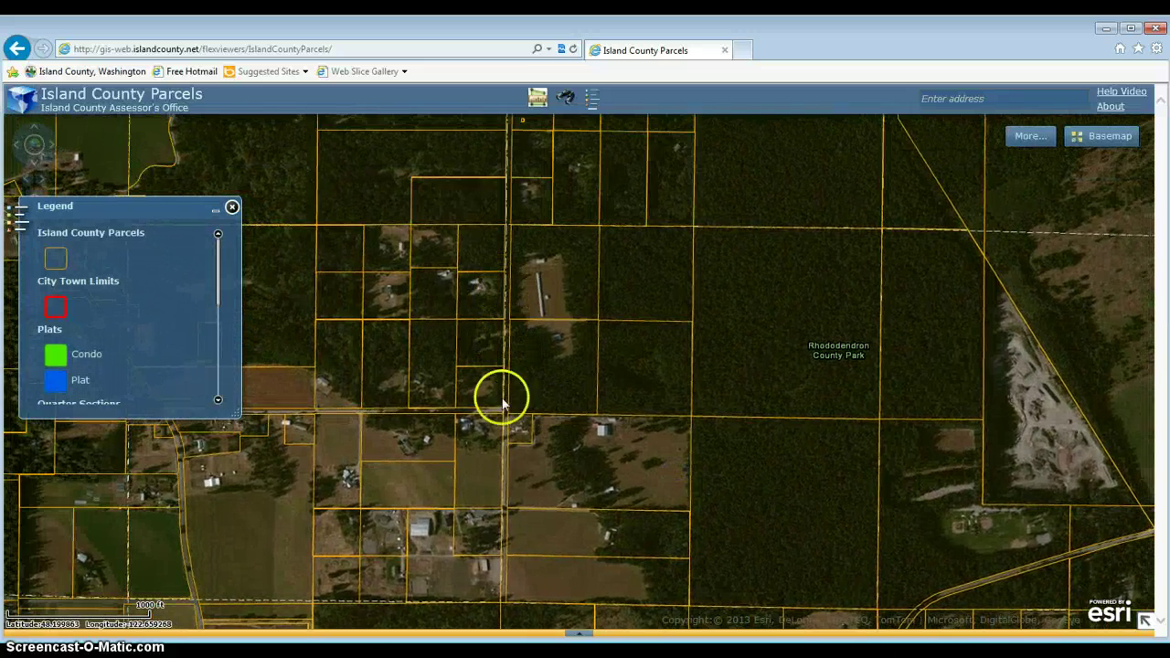
{"action": "left_click_drag", "start_coordinate": [494, 203], "coordinate": [812, 467]}
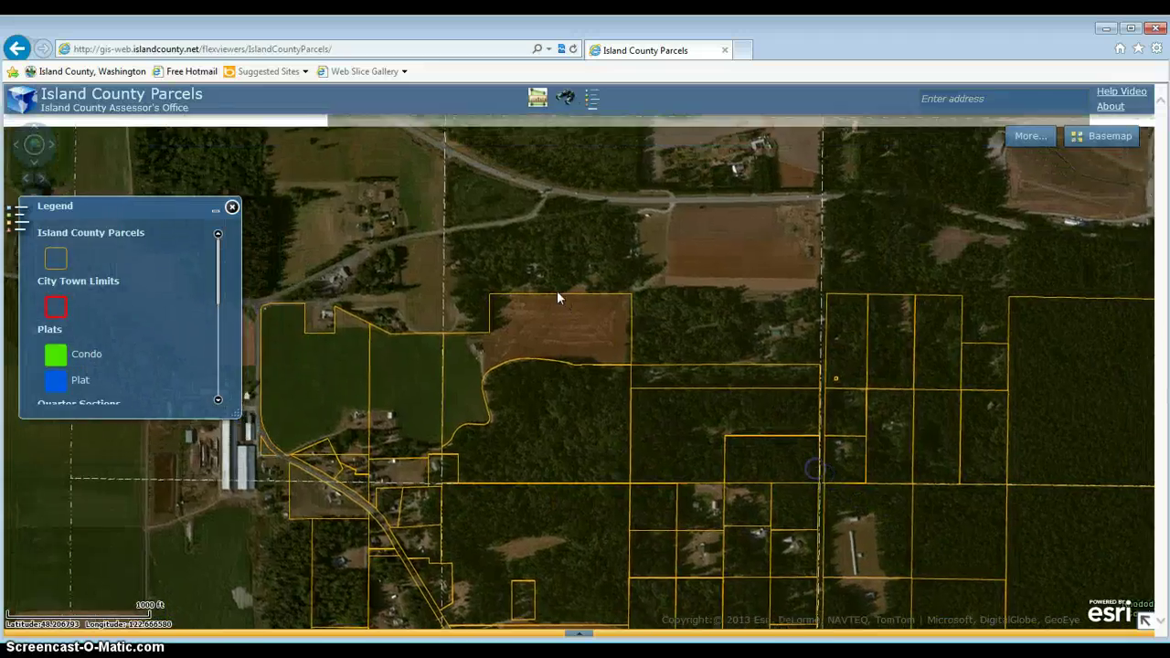
{"action": "scroll", "coordinate": [593, 356], "scroll_direction": "down", "scroll_amount": 2}
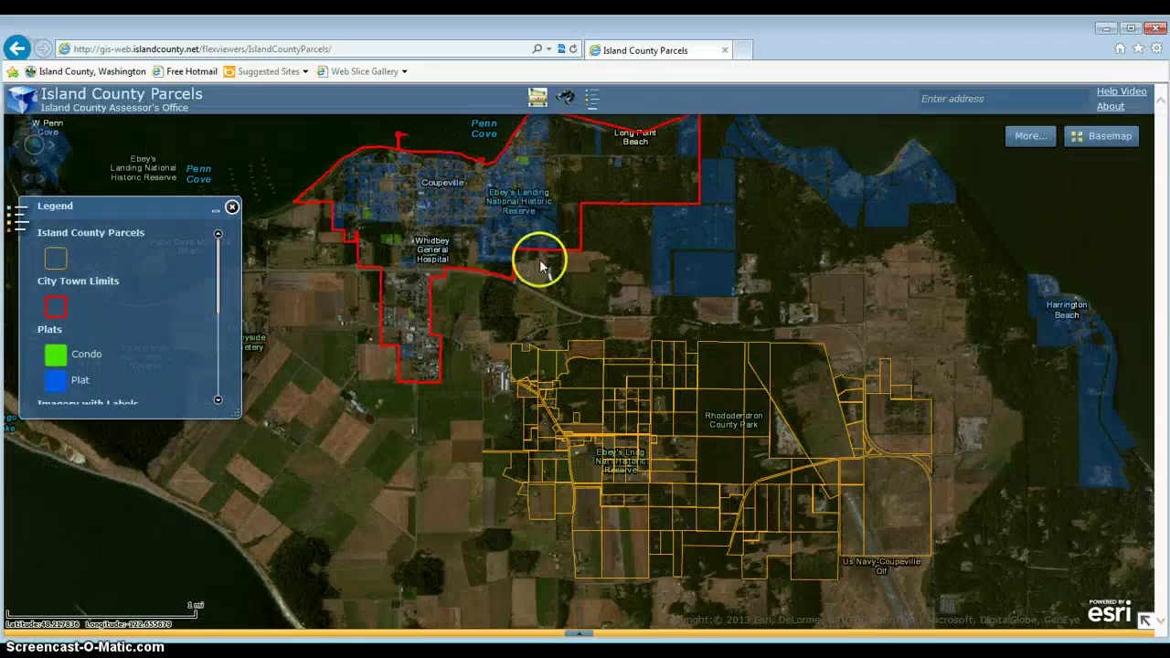
{"action": "scroll", "coordinate": [711, 384], "scroll_direction": "up", "scroll_amount": 2}
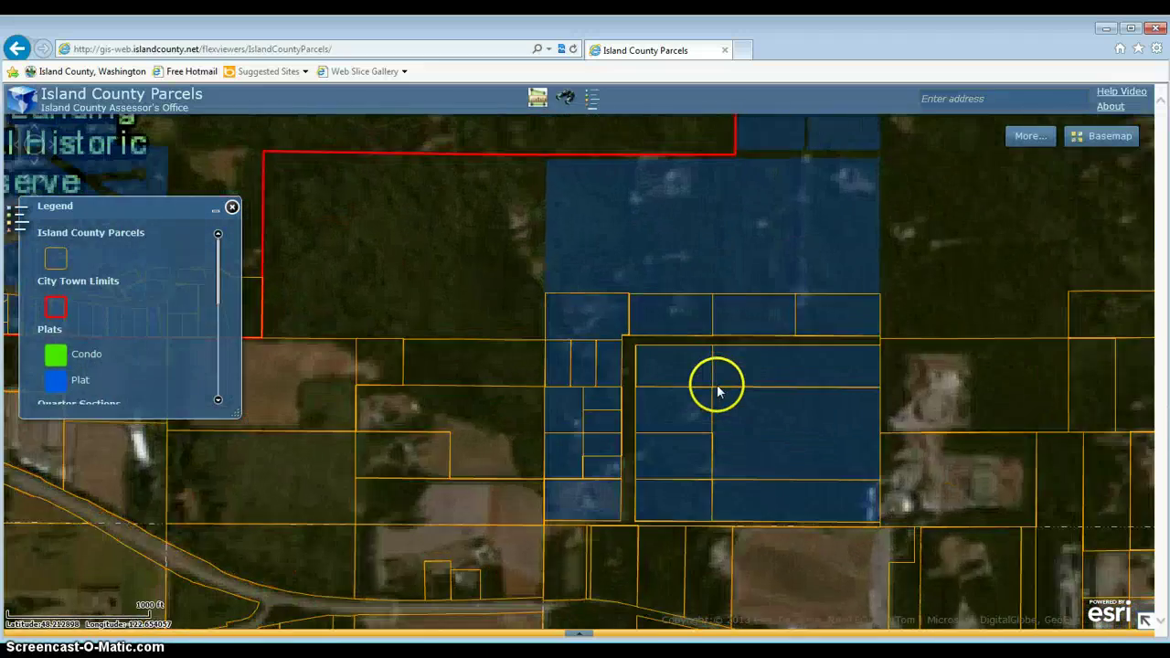
- Identify a blue parcel, stepping through its parcel, Hillcrest Homestead Tract plat and quarter-section details, then close
{"action": "left_click", "coordinate": [745, 430]}
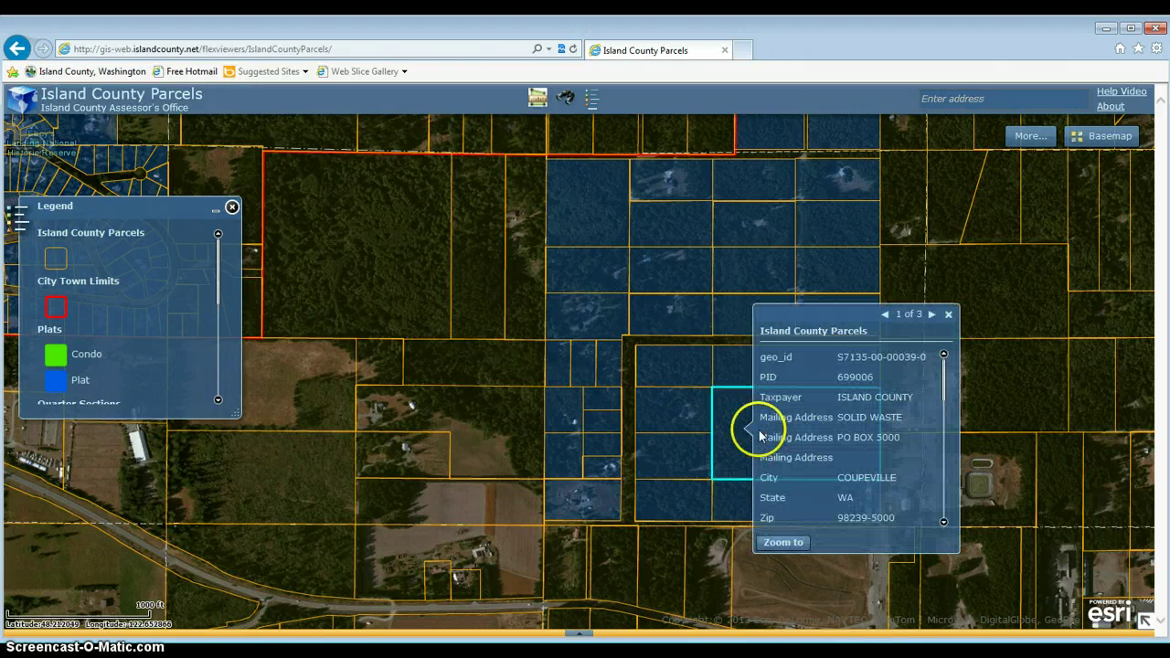
{"action": "left_click", "coordinate": [933, 315]}
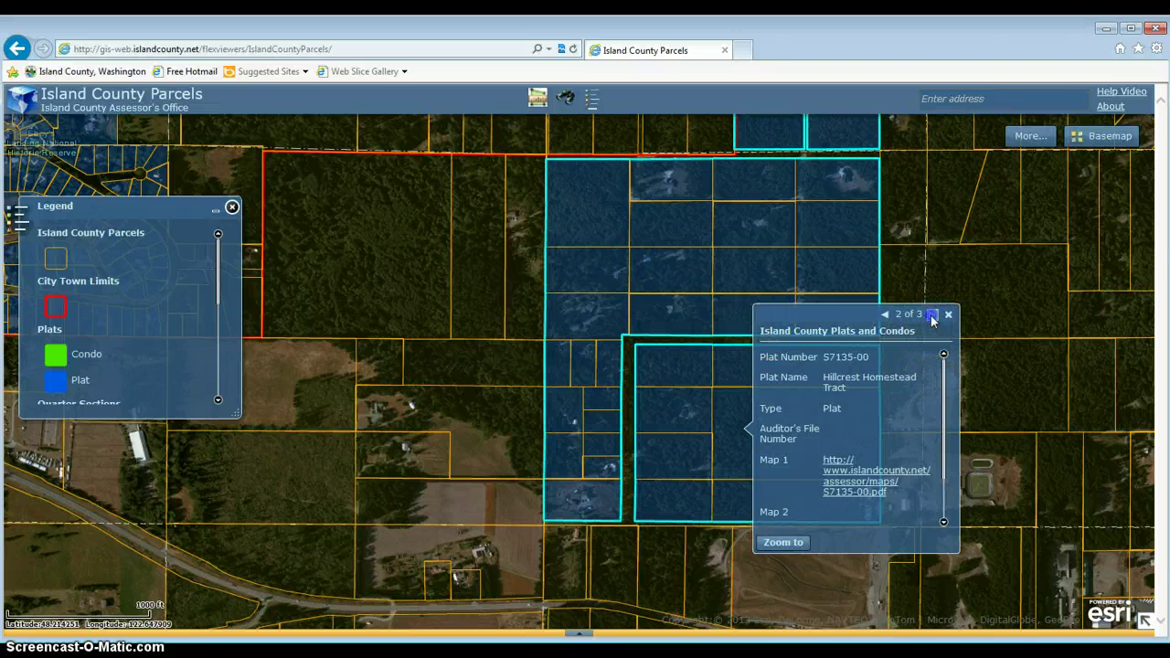
{"action": "left_click", "coordinate": [932, 314]}
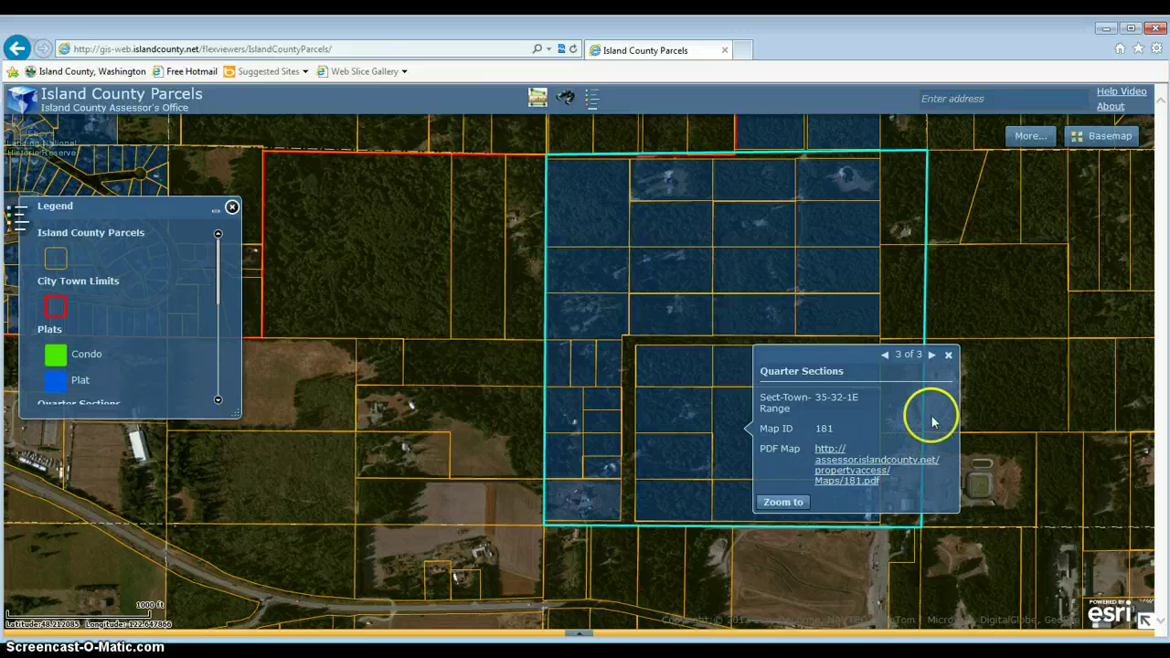
{"action": "left_click", "coordinate": [885, 355]}
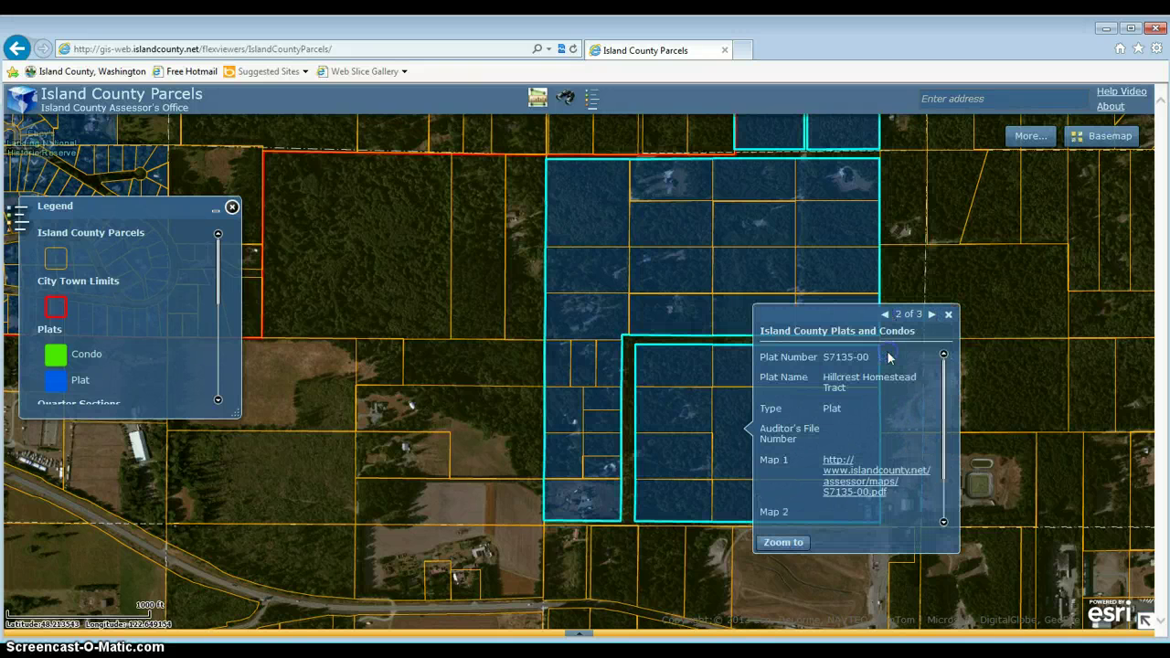
{"action": "left_click", "coordinate": [948, 313]}
{"action": "mouse_move", "coordinate": [1015, 133]}
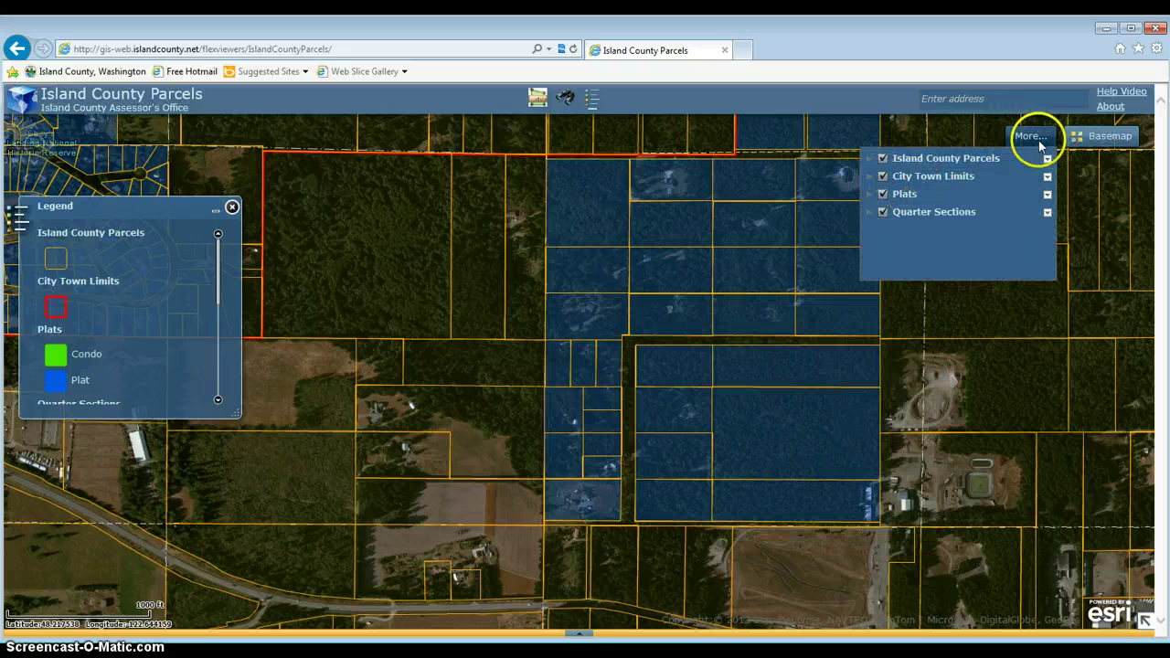
- Turn off Plats, Quarter Sections and City Town Limits, then show one parcel's owner details
{"action": "left_click", "coordinate": [883, 193]}
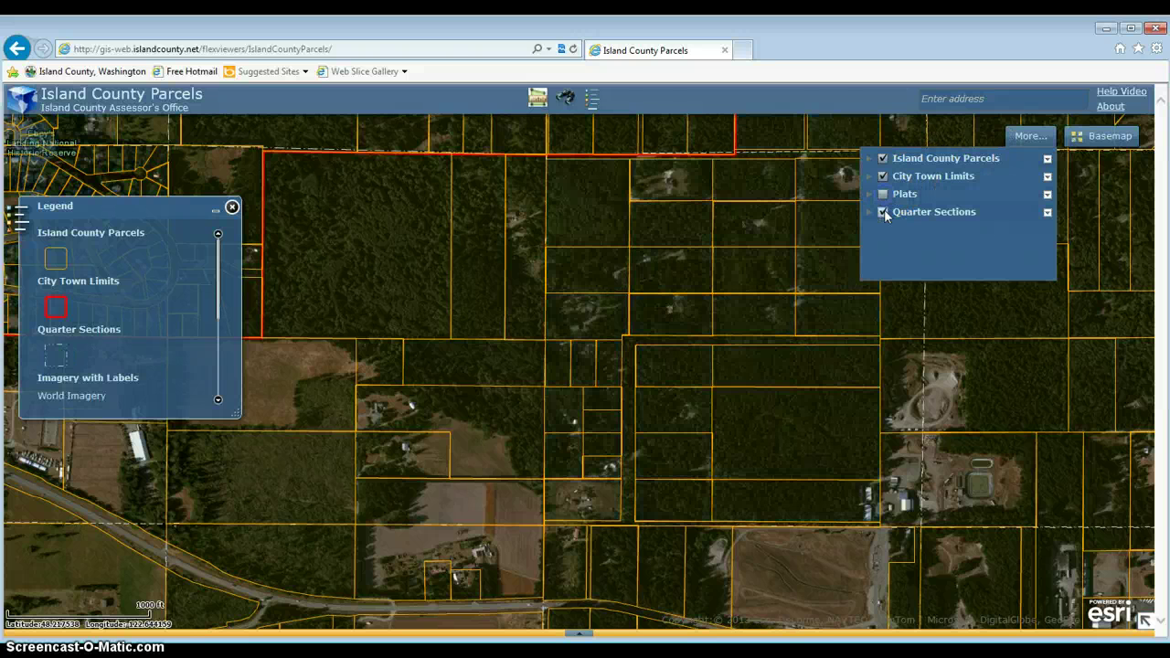
{"action": "left_click", "coordinate": [884, 212]}
{"action": "left_click", "coordinate": [883, 176]}
{"action": "left_click", "coordinate": [880, 149]}
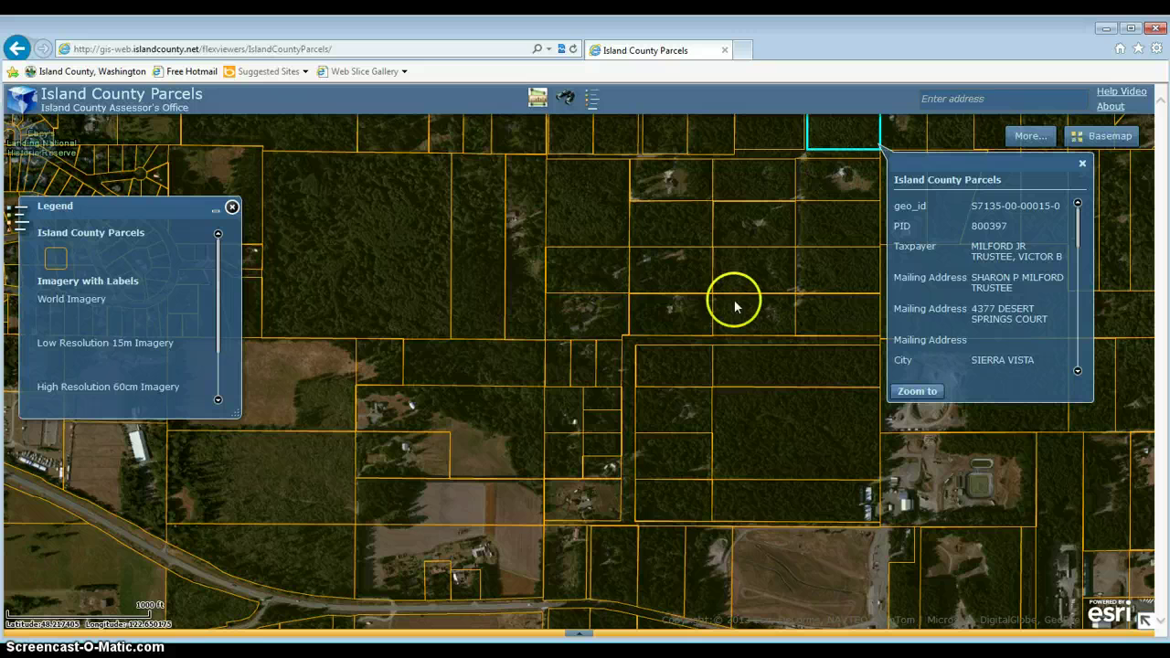
- Zoom in on the Coupeville subdivision loop's house lots and open the parcel attribute table
{"action": "left_click_drag", "start_coordinate": [616, 392], "coordinate": [765, 371]}
{"action": "left_click_drag", "start_coordinate": [374, 381], "coordinate": [610, 383]}
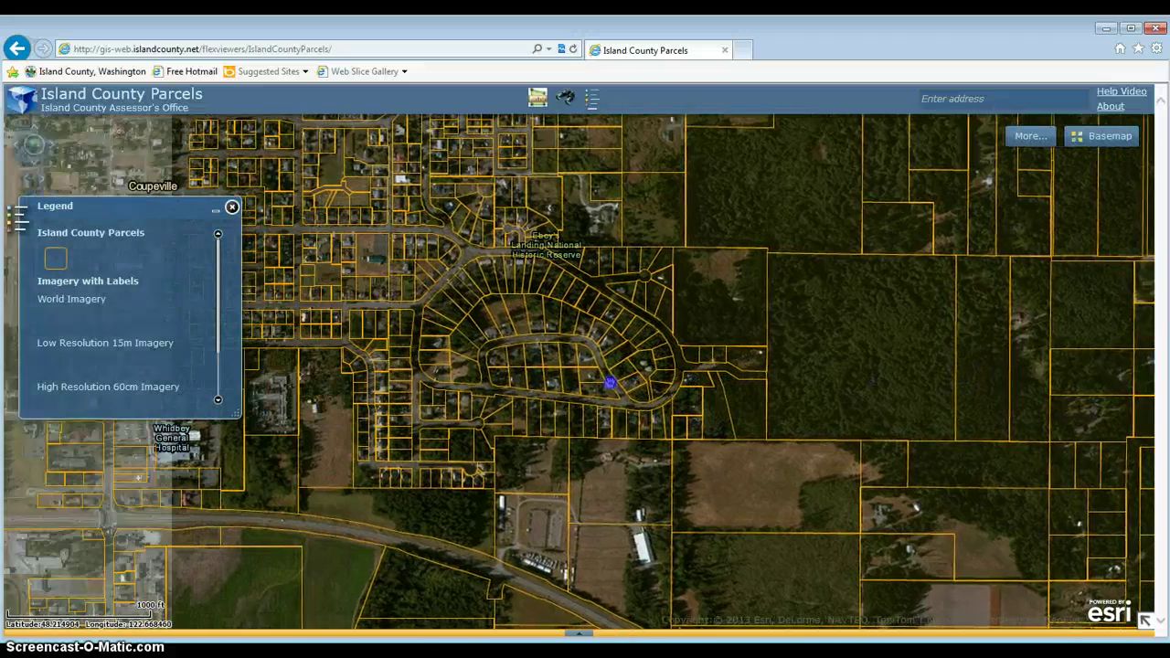
{"action": "scroll", "coordinate": [618, 420], "scroll_direction": "up", "scroll_amount": 1}
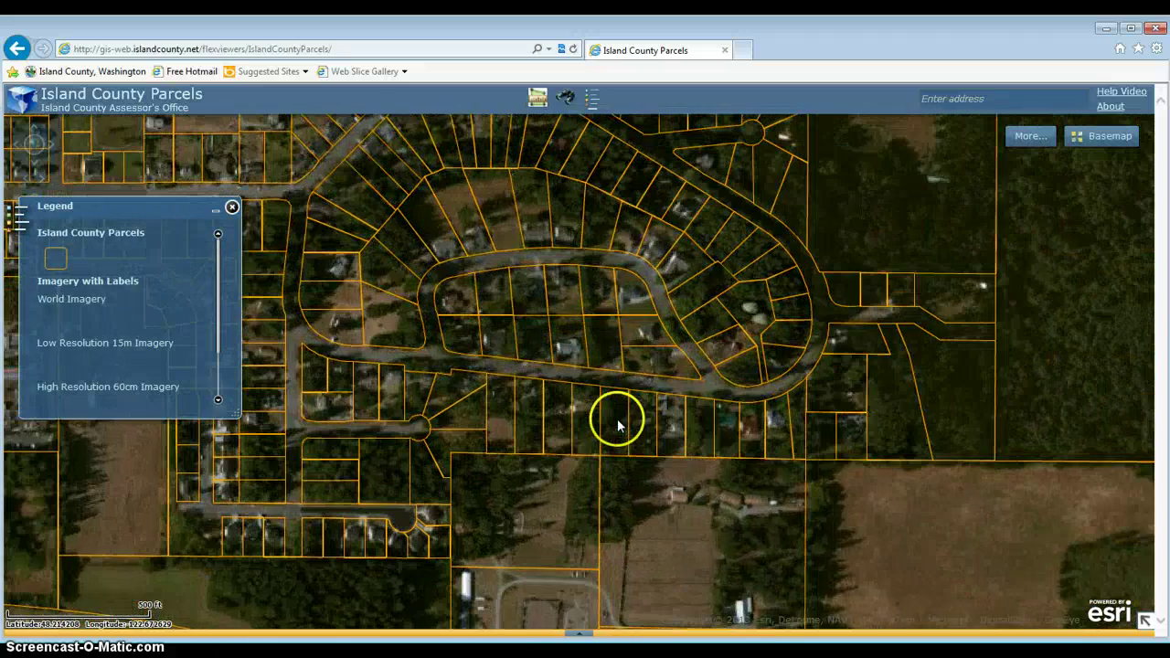
{"action": "double_click", "coordinate": [638, 305]}
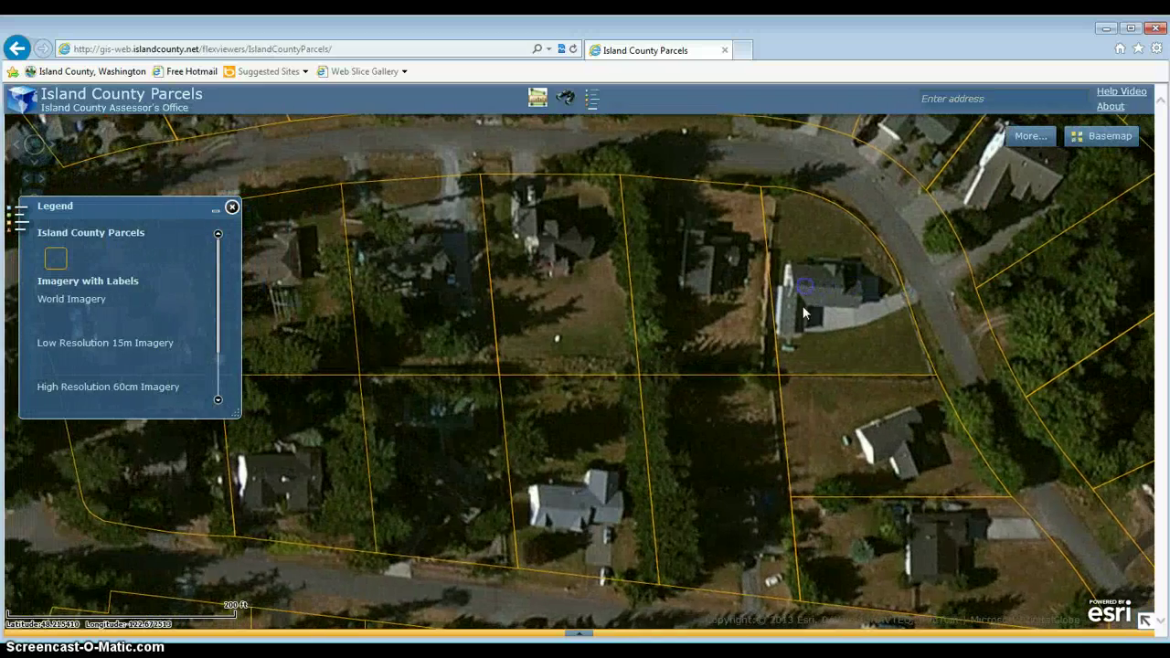
{"action": "left_click", "coordinate": [584, 637]}
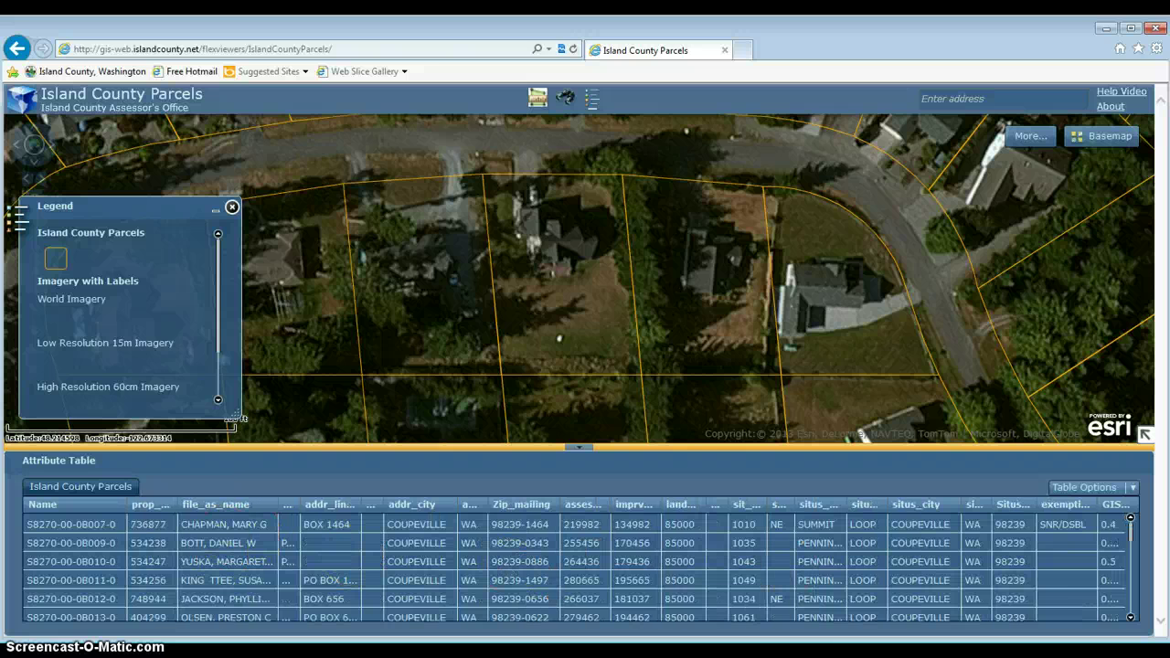
- Export the selected parcels' attributes to a CSV file, then collapse the table and zoom out
{"action": "left_click", "coordinate": [1132, 488]}
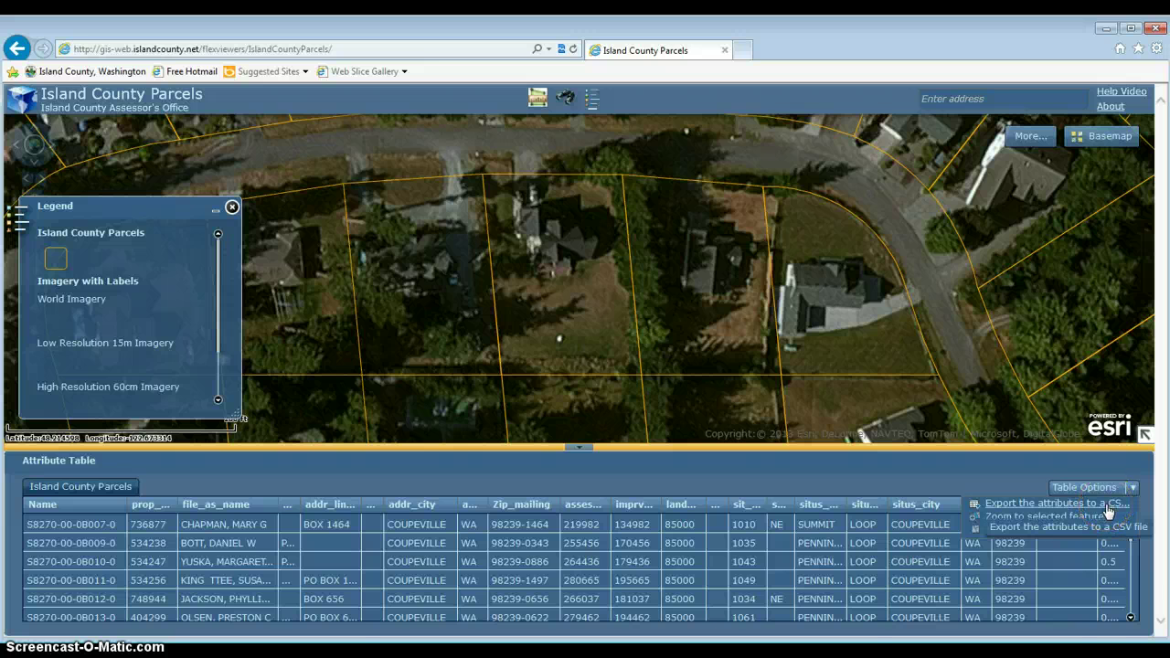
{"action": "left_click", "coordinate": [1108, 506]}
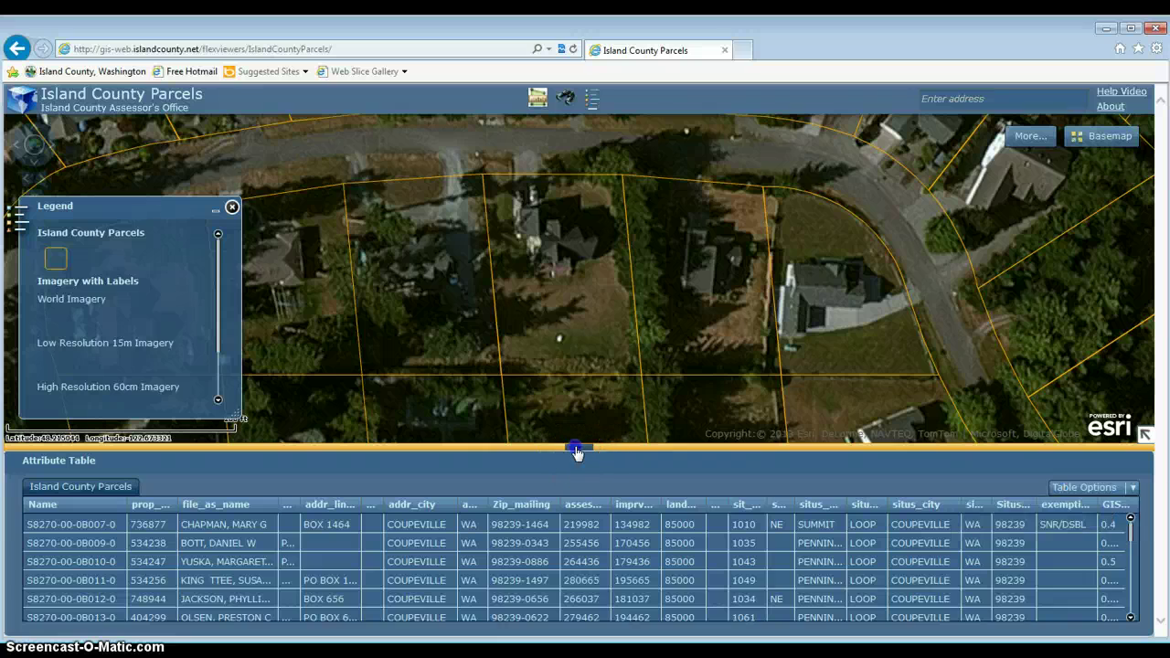
{"action": "left_click", "coordinate": [577, 448]}
{"action": "scroll", "coordinate": [601, 447], "scroll_direction": "down", "scroll_amount": 2}
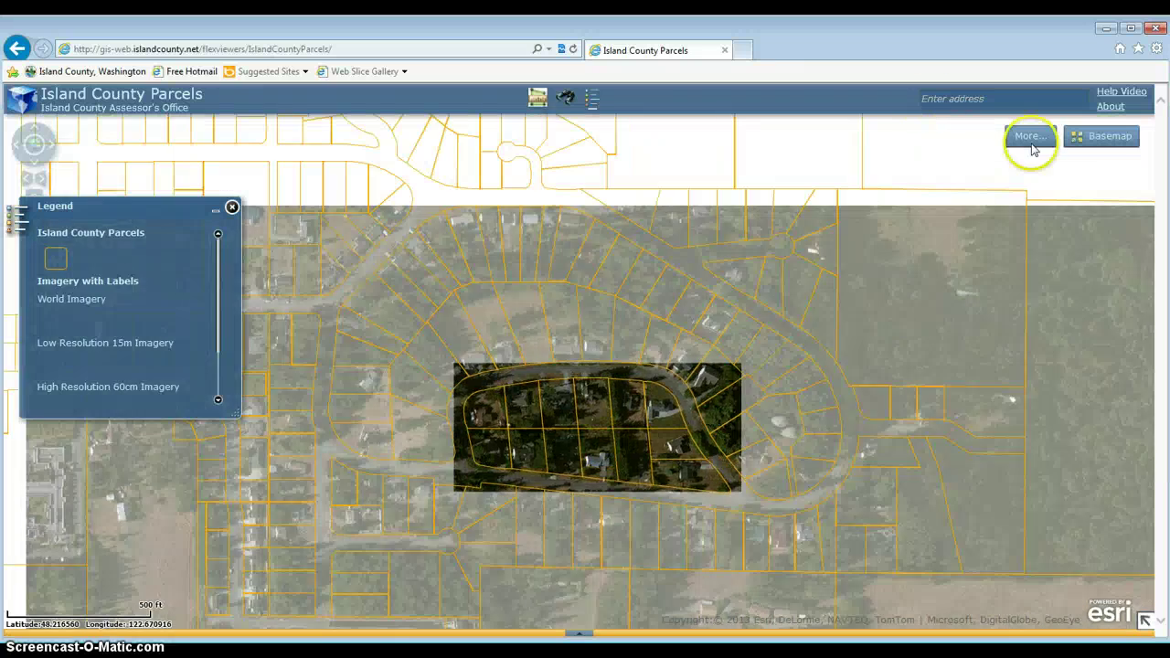
- Turn the Plats layer back on, show the selected plats' attributes, and zoom to them
{"action": "left_click", "coordinate": [1032, 147]}
{"action": "left_click", "coordinate": [884, 193]}
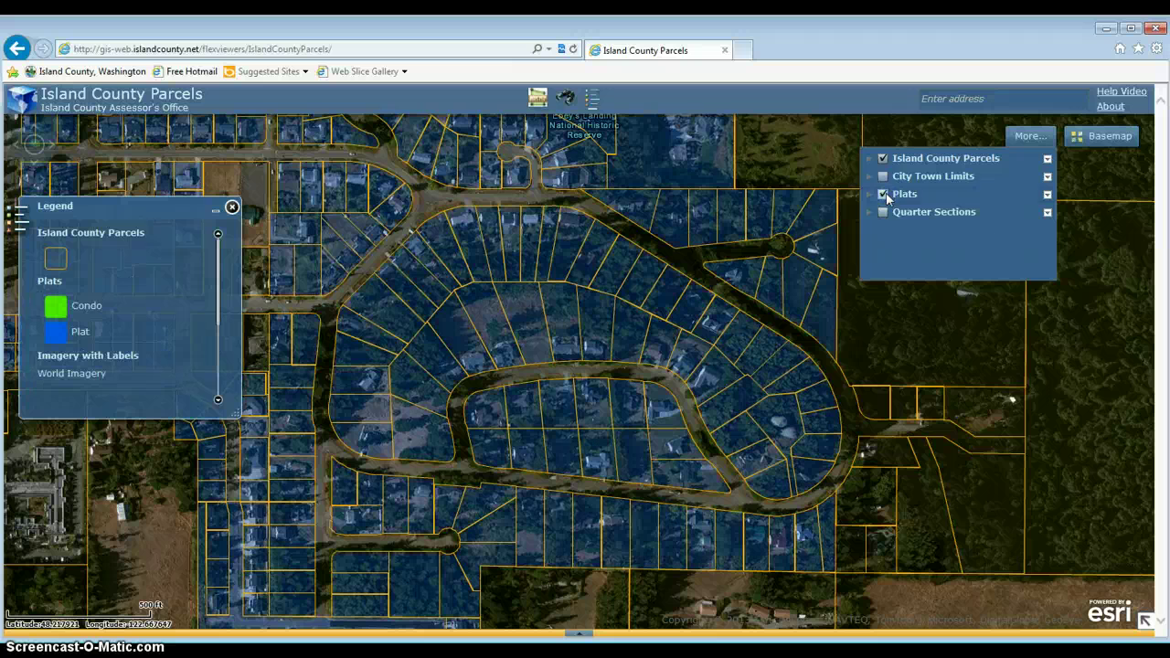
{"action": "left_click", "coordinate": [581, 634]}
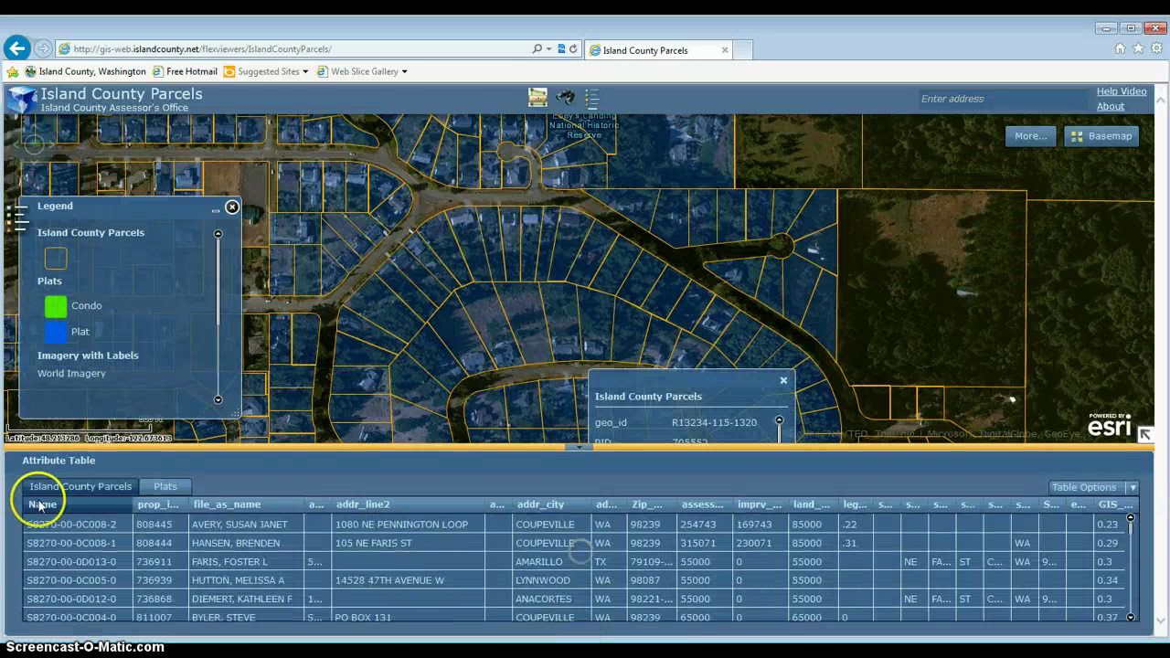
{"action": "left_click", "coordinate": [165, 487]}
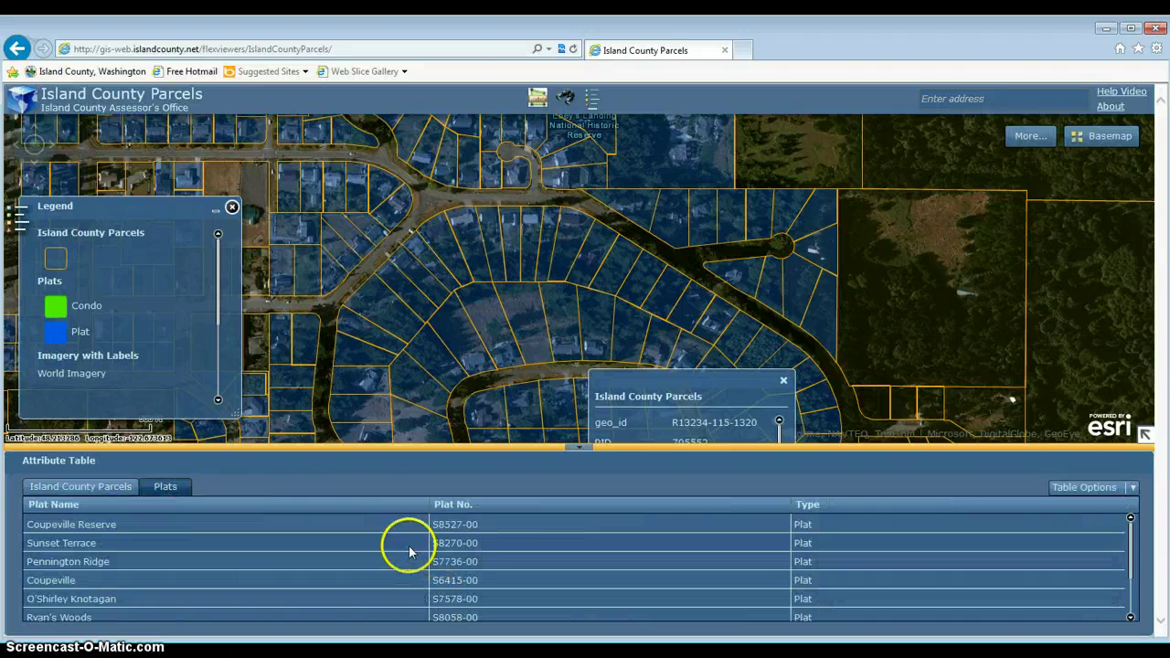
{"action": "left_click", "coordinate": [1131, 487]}
{"action": "left_click", "coordinate": [1111, 517]}
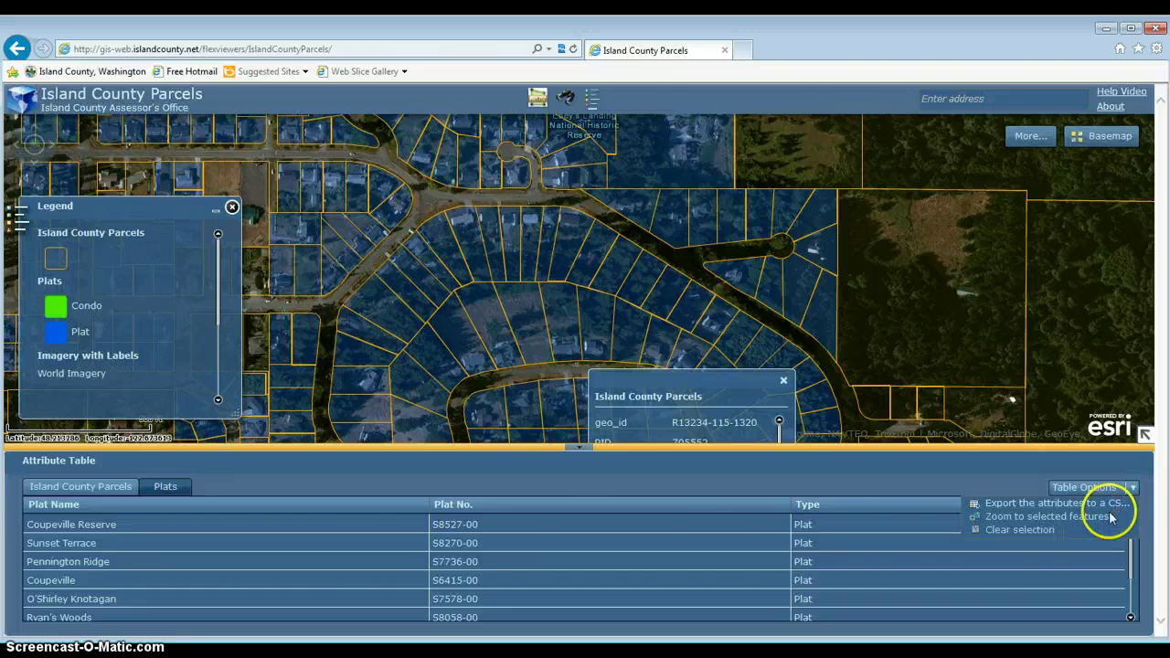